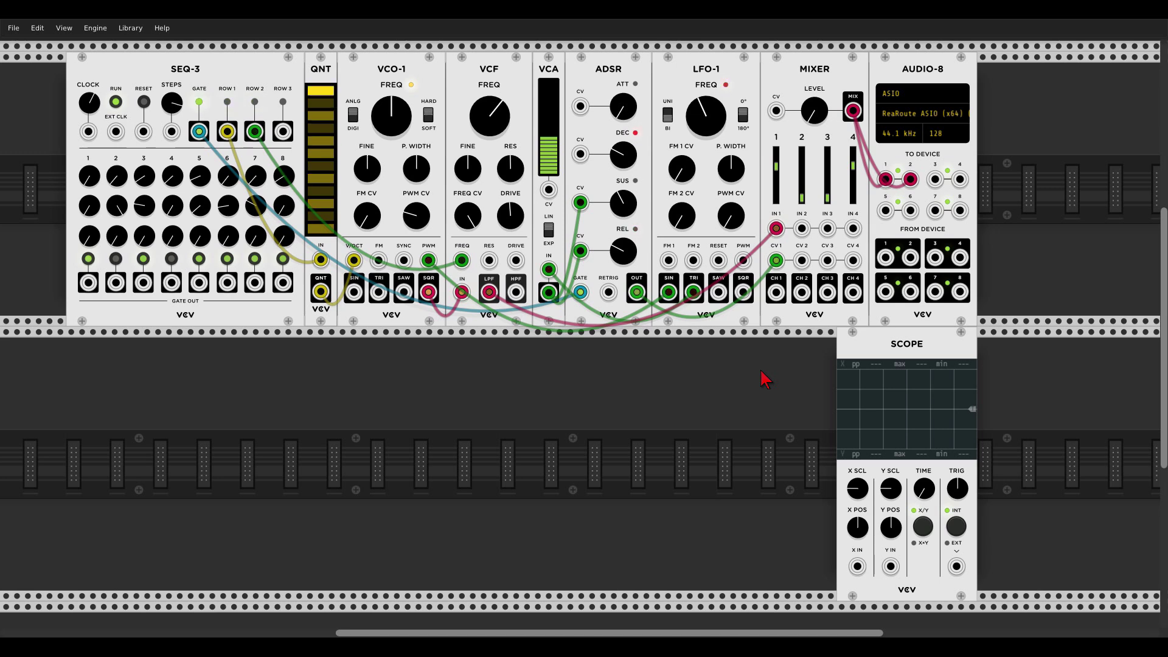
Add a VCO-2 oscillator from the module browser ('vco2') to the lower rack row
right_click(477, 433)
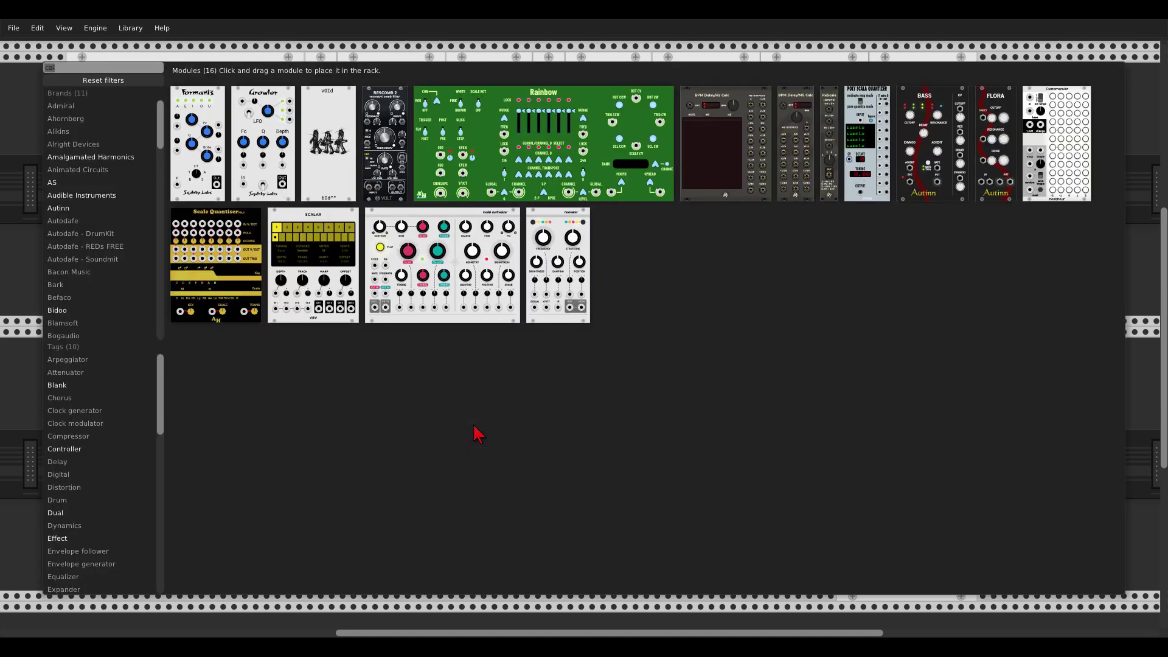
text(vco2)
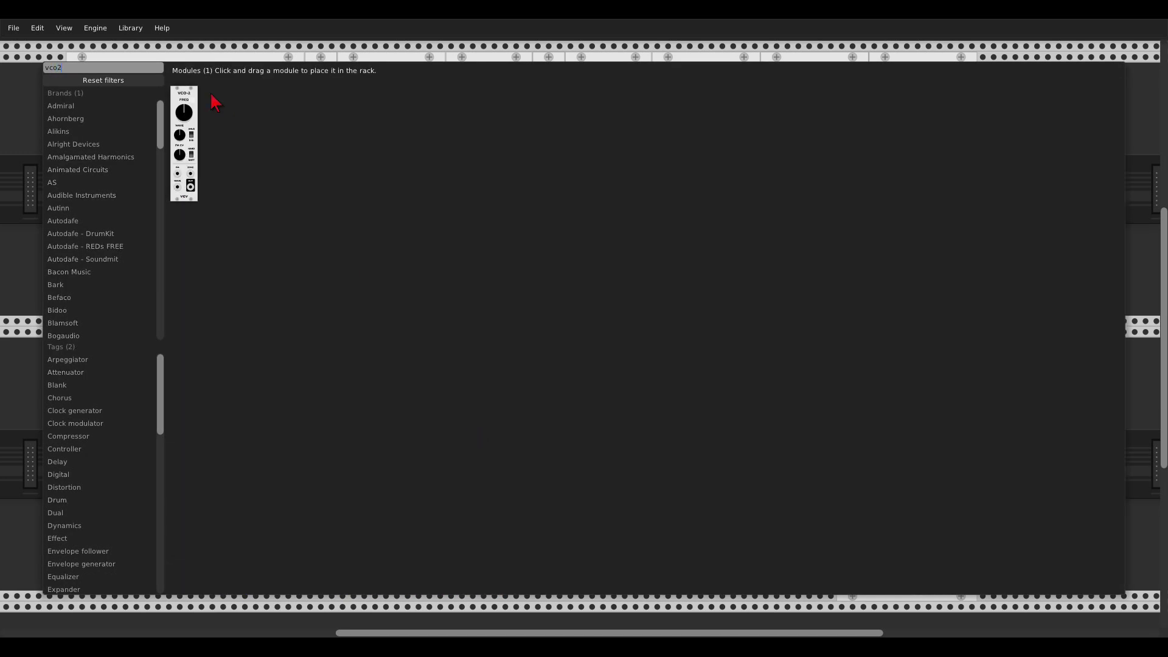
drag(192, 85, 383, 417)
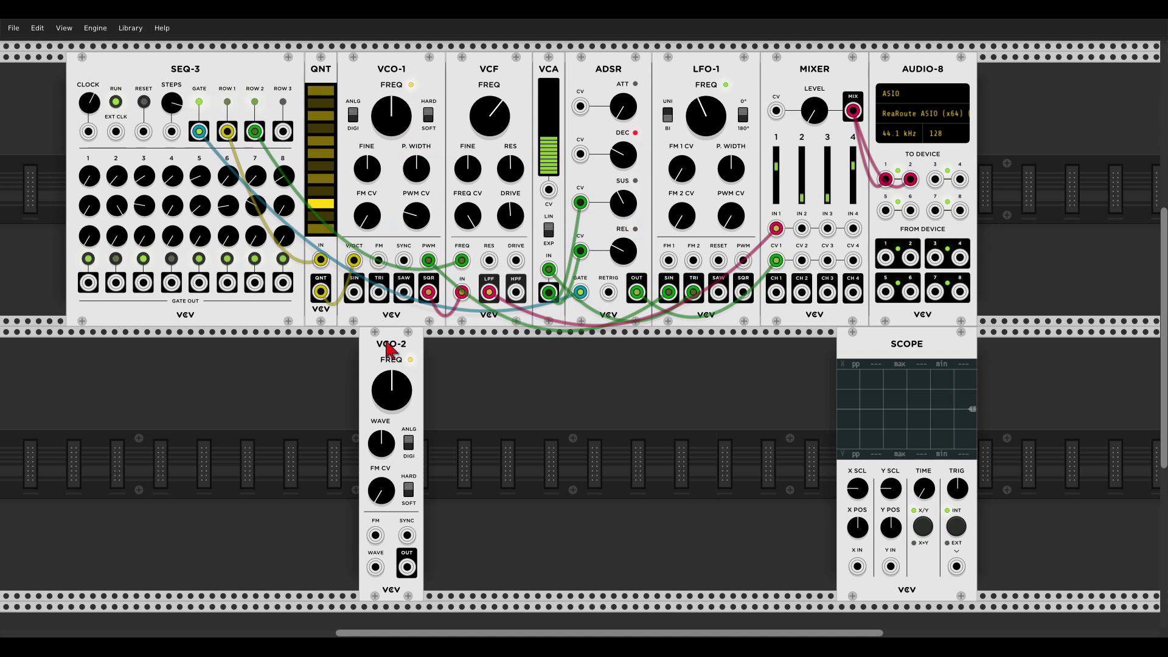
Place the Scope beside VCO-2 and cable VCO-2 OUT into Scope X IN to view the wave
drag(382, 344, 361, 345)
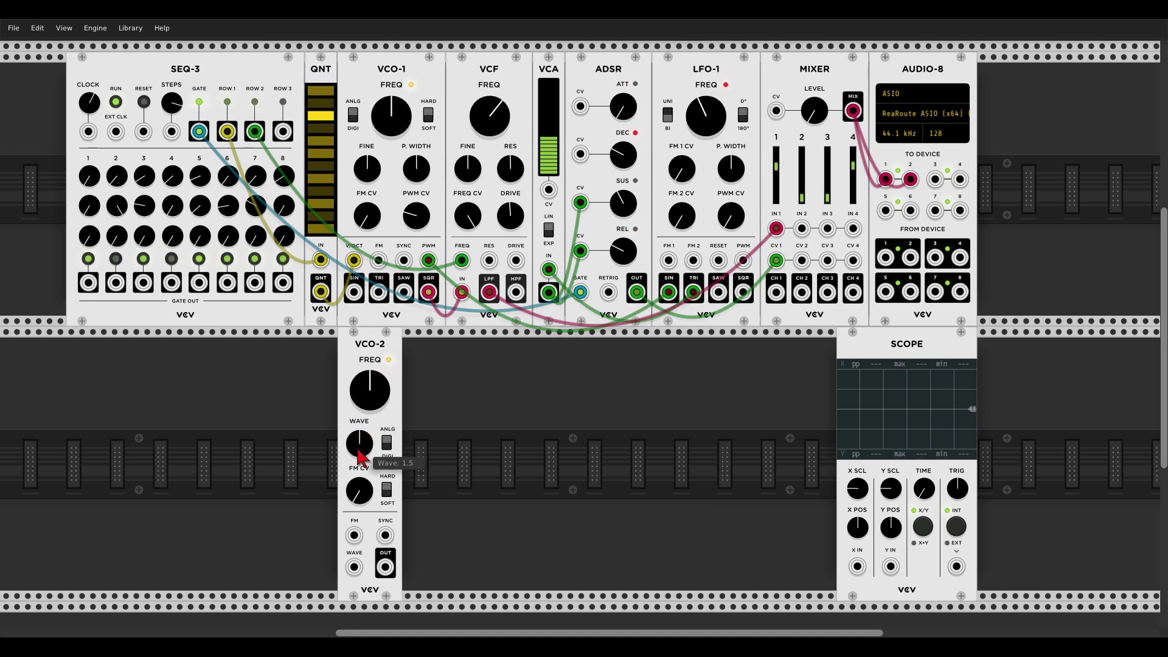
drag(856, 362, 443, 420)
drag(385, 567, 446, 567)
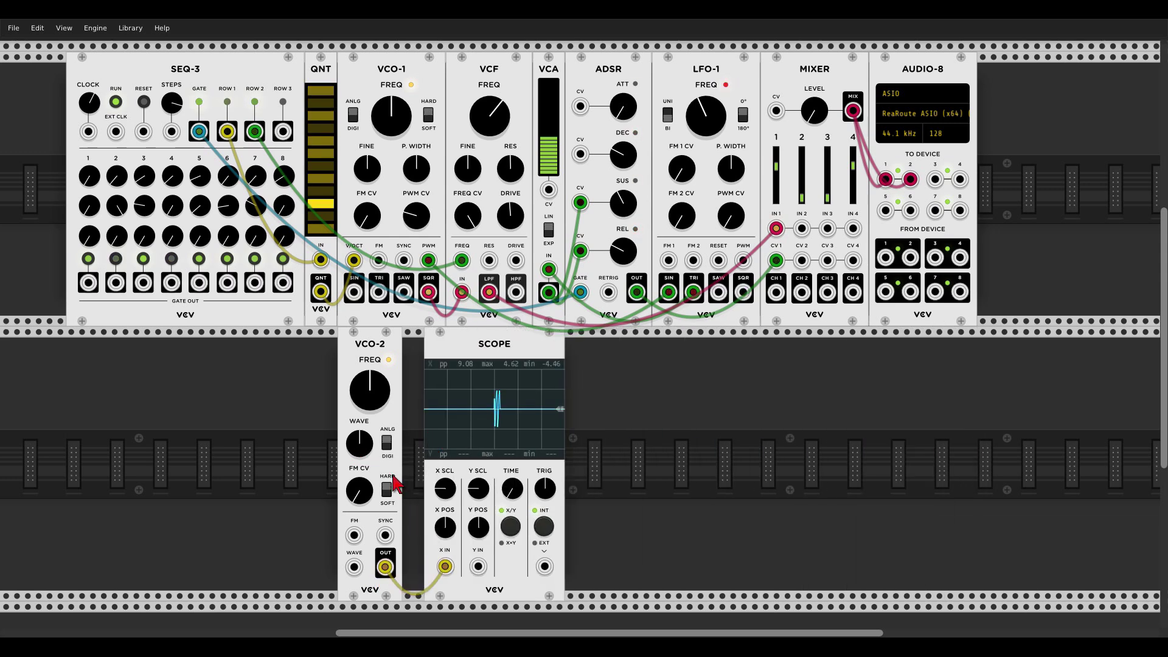
drag(512, 491, 513, 511)
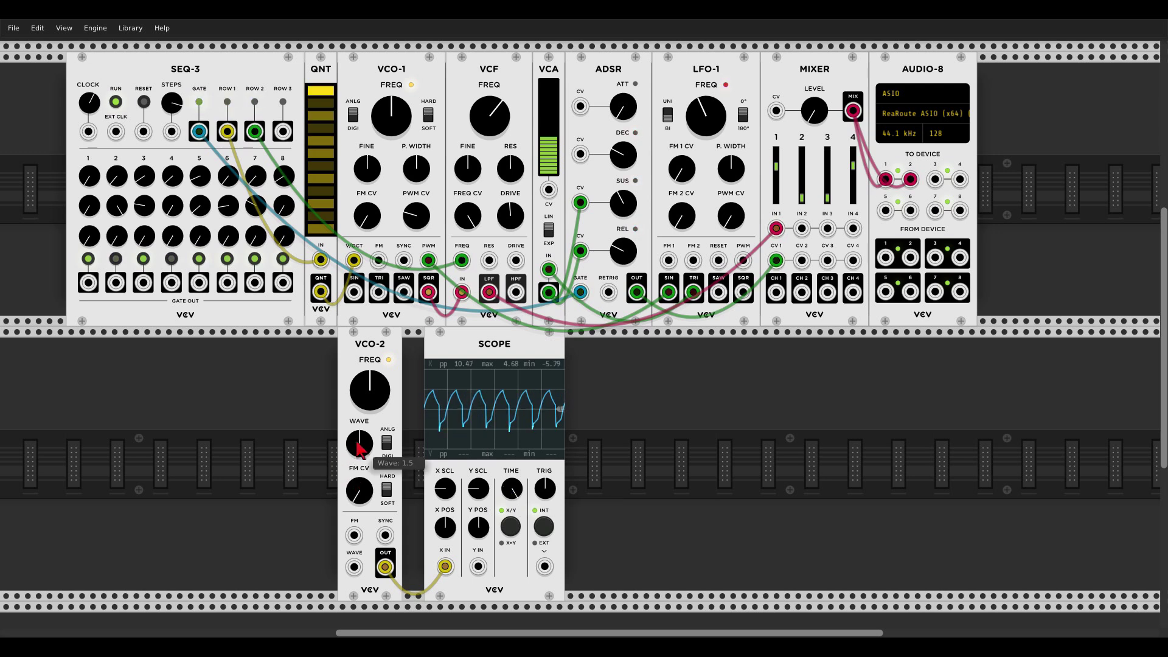
Set VCO-2's WAVE to sine and remove the test cable to the Scope
mouse_move(359, 444)
mouse_down()
mouse_move(359, 471)
mouse_move(360, 429)
mouse_up()
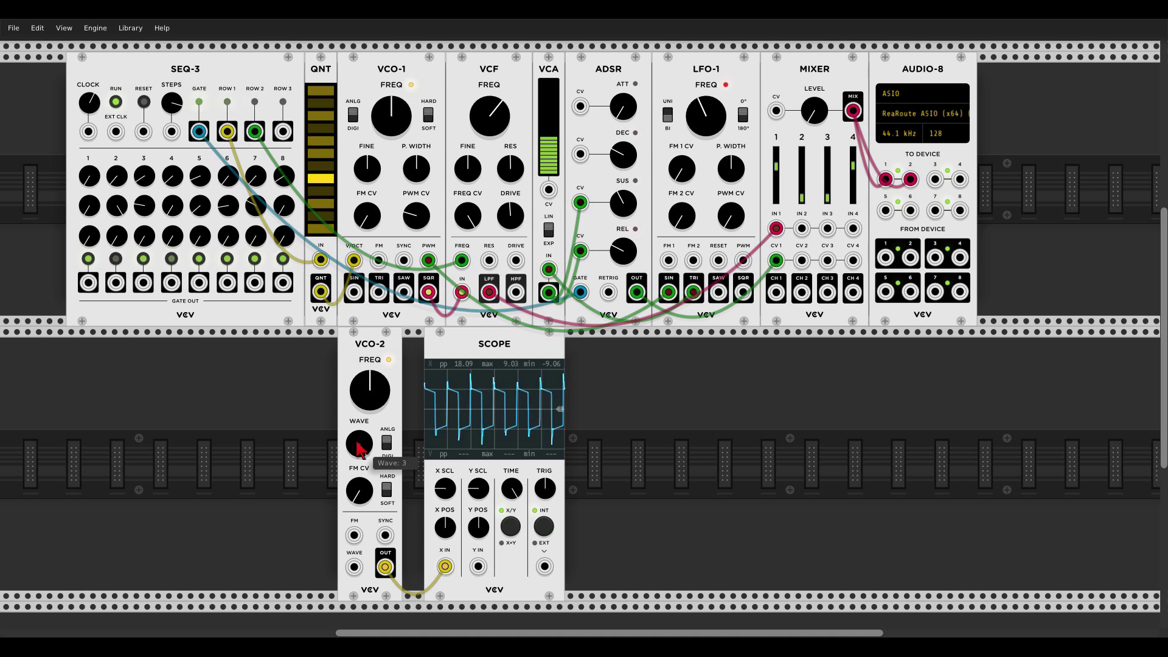
drag(360, 449, 360, 490)
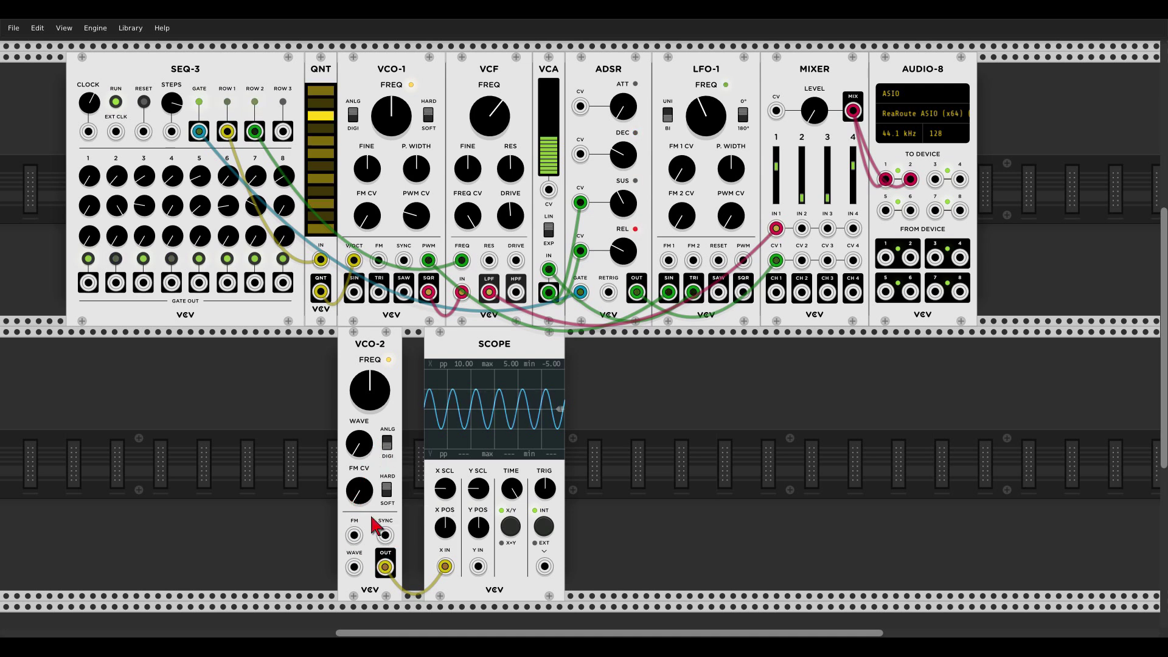
drag(363, 565, 373, 566)
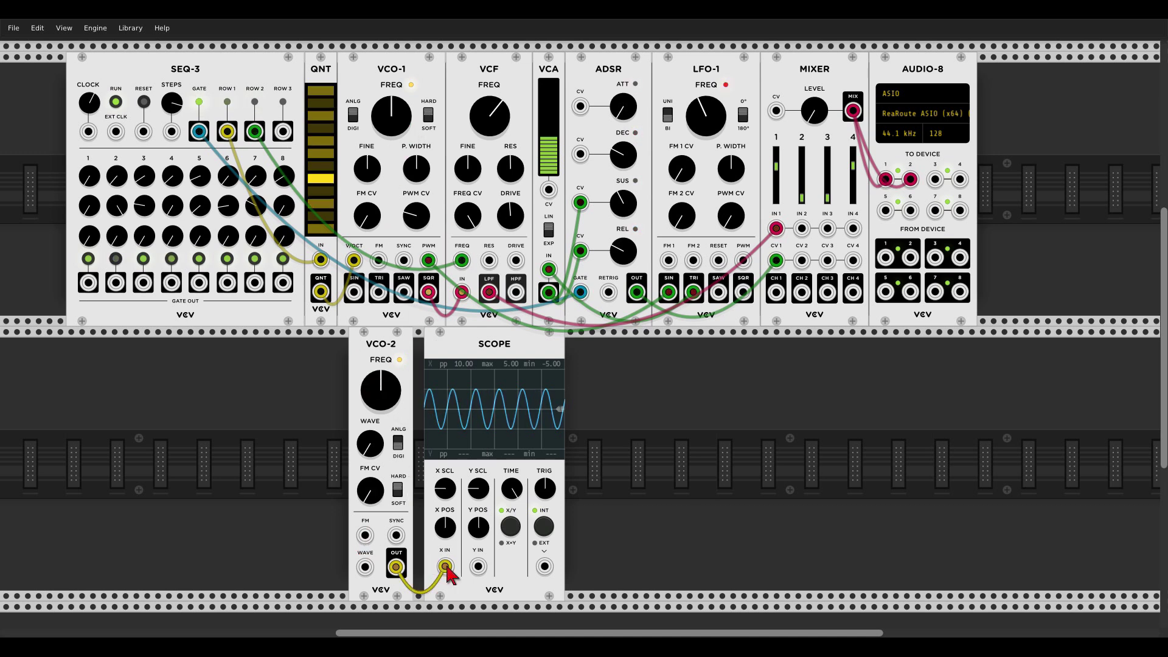
drag(444, 567, 433, 557)
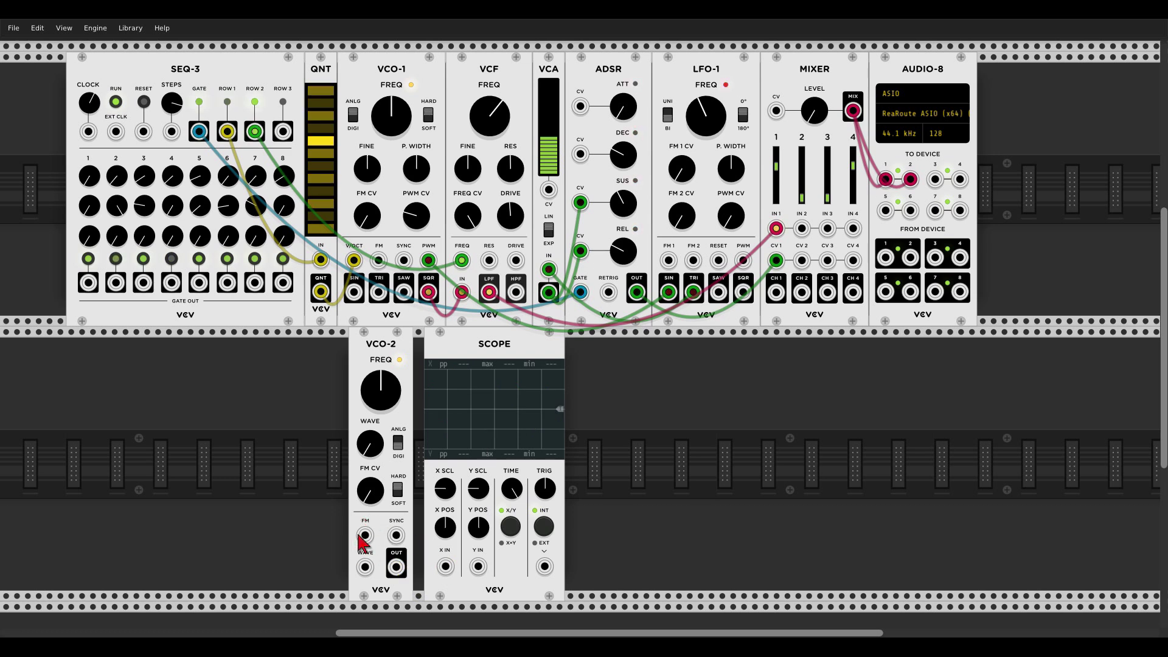
Turn VCO-2's FM CV knob fully clockwise to 100%
drag(367, 500, 368, 463)
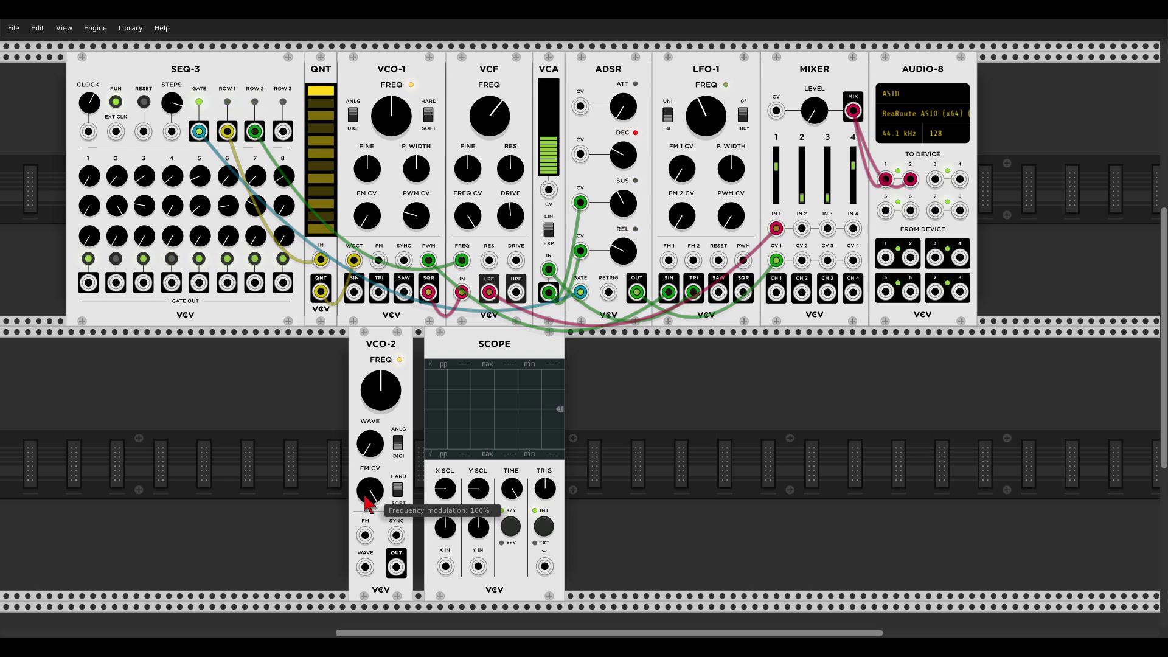
Move the Scope right, duplicate QNT against VCO-2, and set a SEQ-3 row 3 step to 0.72
drag(535, 336, 883, 363)
key(ctrl+d)
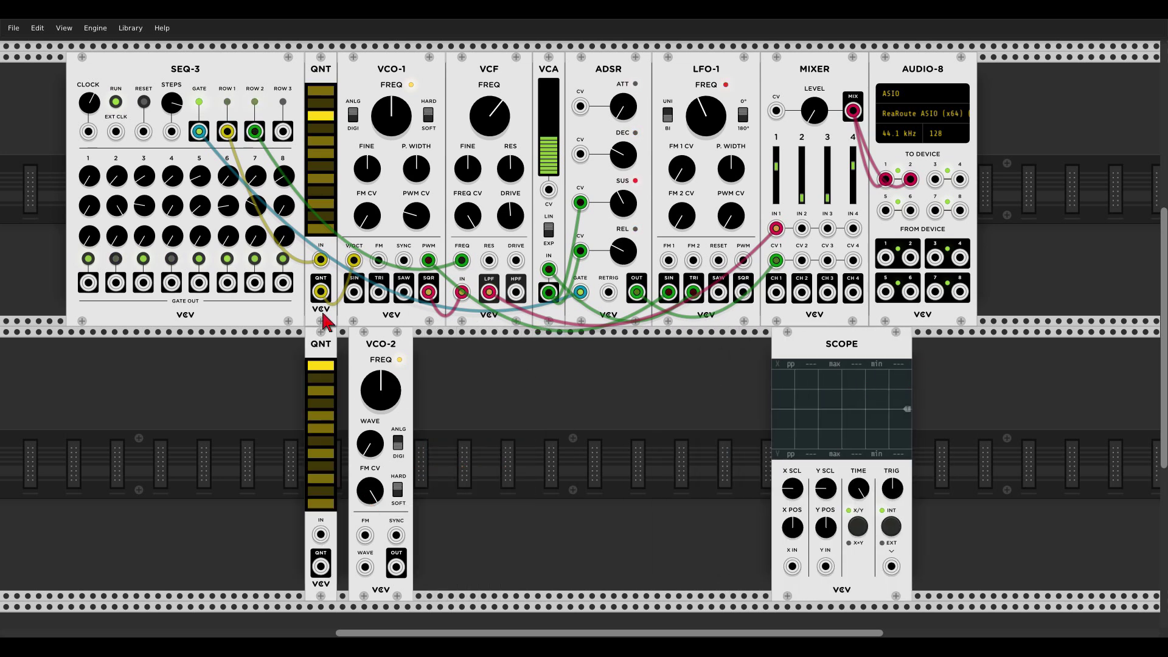
drag(350, 342, 339, 342)
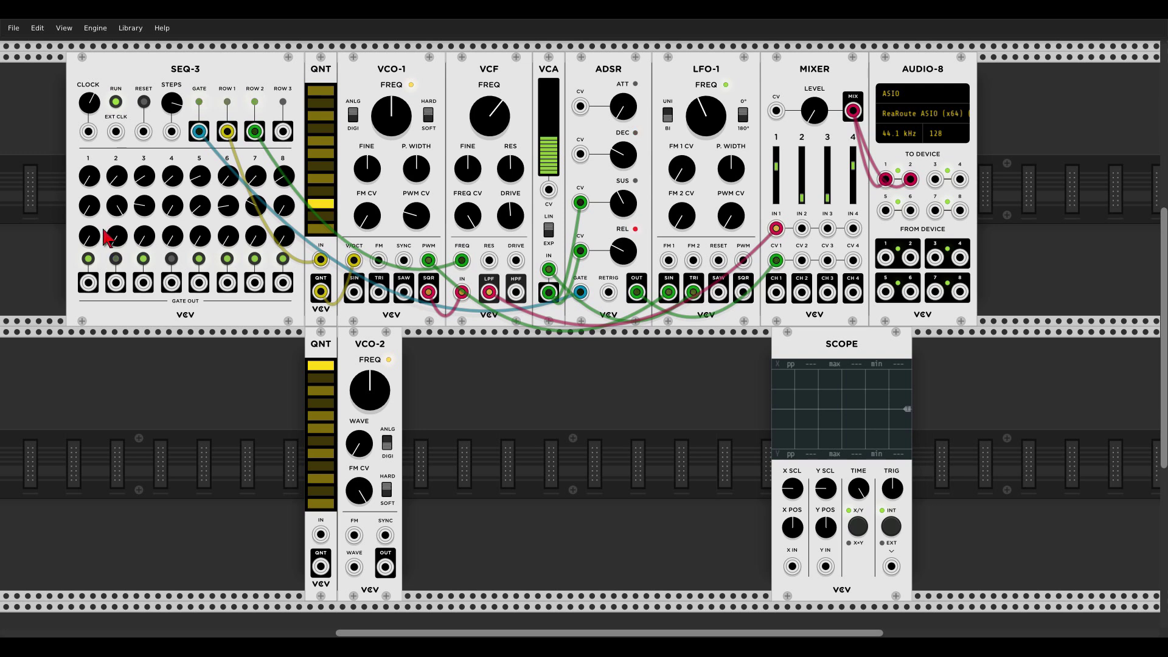
drag(172, 236, 255, 239)
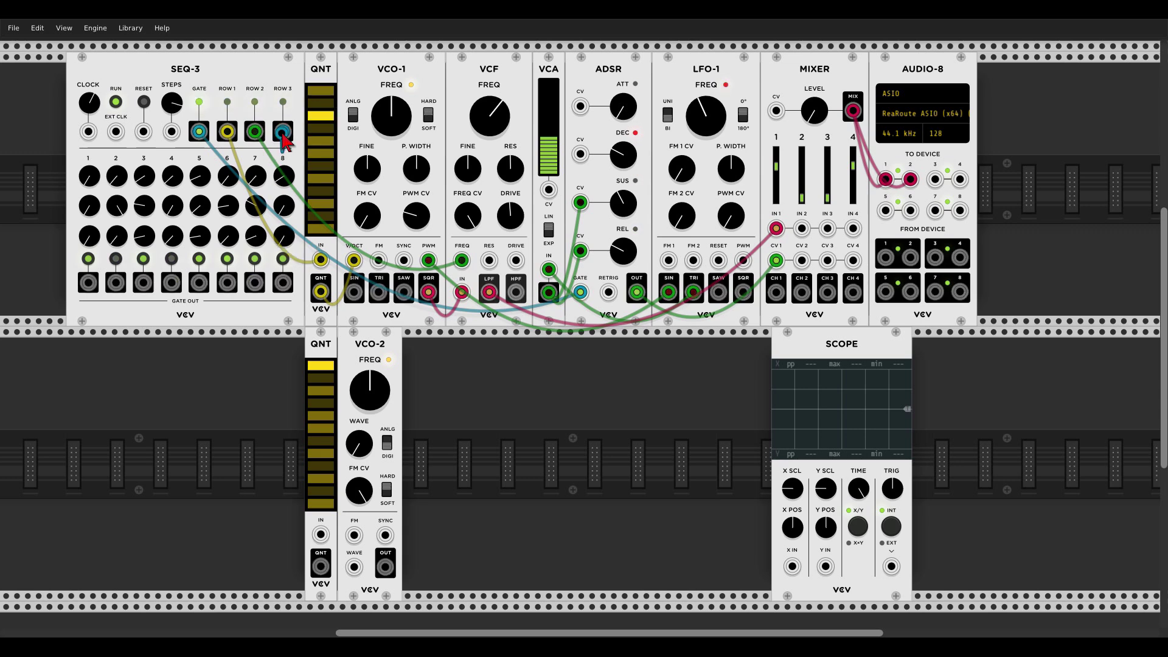
Cable SEQ-3 ROW 3 into the second QNT, and QNT OUT into VCO-2 FM at 100%
drag(283, 133, 321, 535)
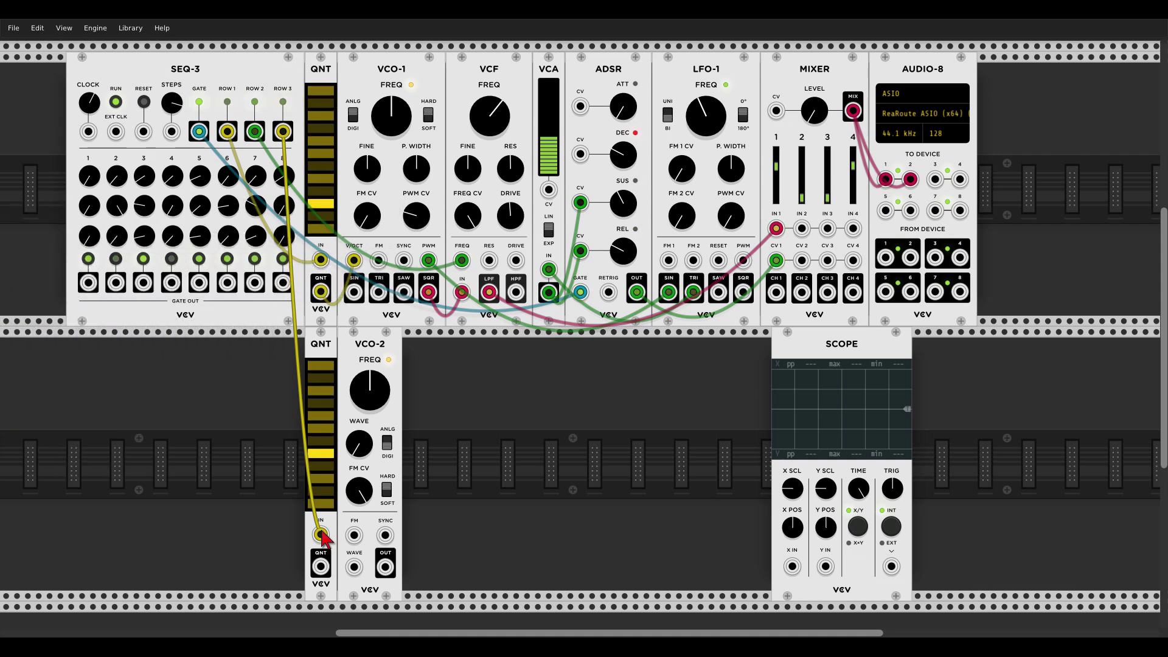
drag(320, 566, 355, 535)
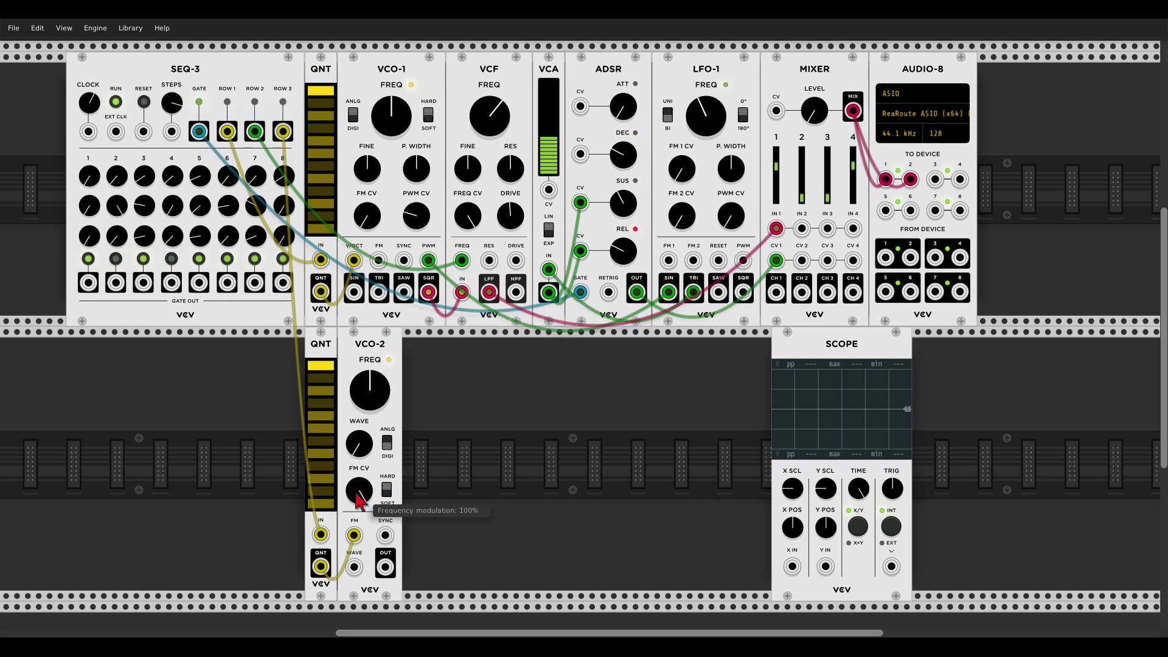
drag(364, 485, 368, 492)
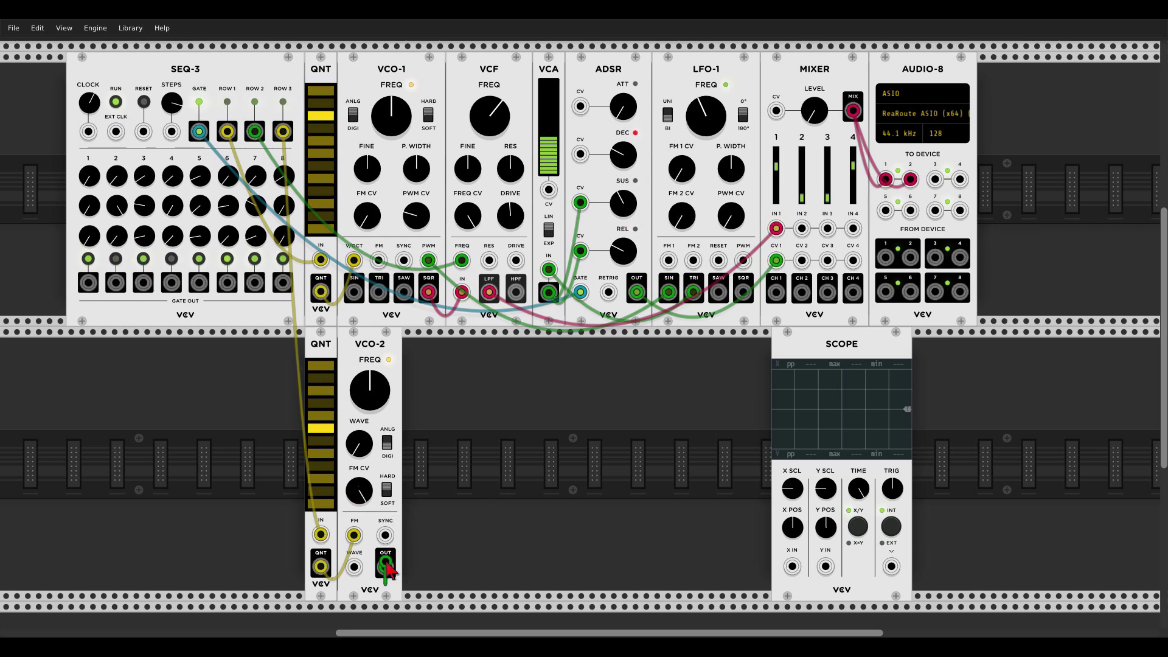
Patch VCO-2 OUT into Mixer input 2, raise the channel 2 fader, and set WAVE to about 0.86
drag(387, 559, 802, 228)
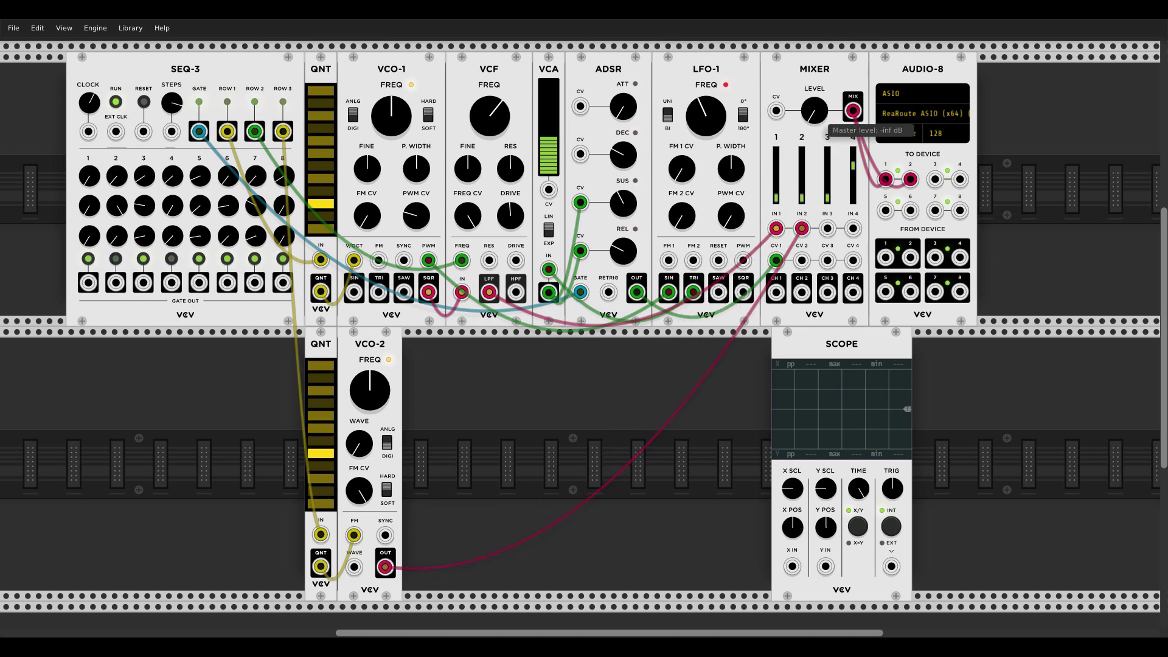
drag(802, 196, 803, 182)
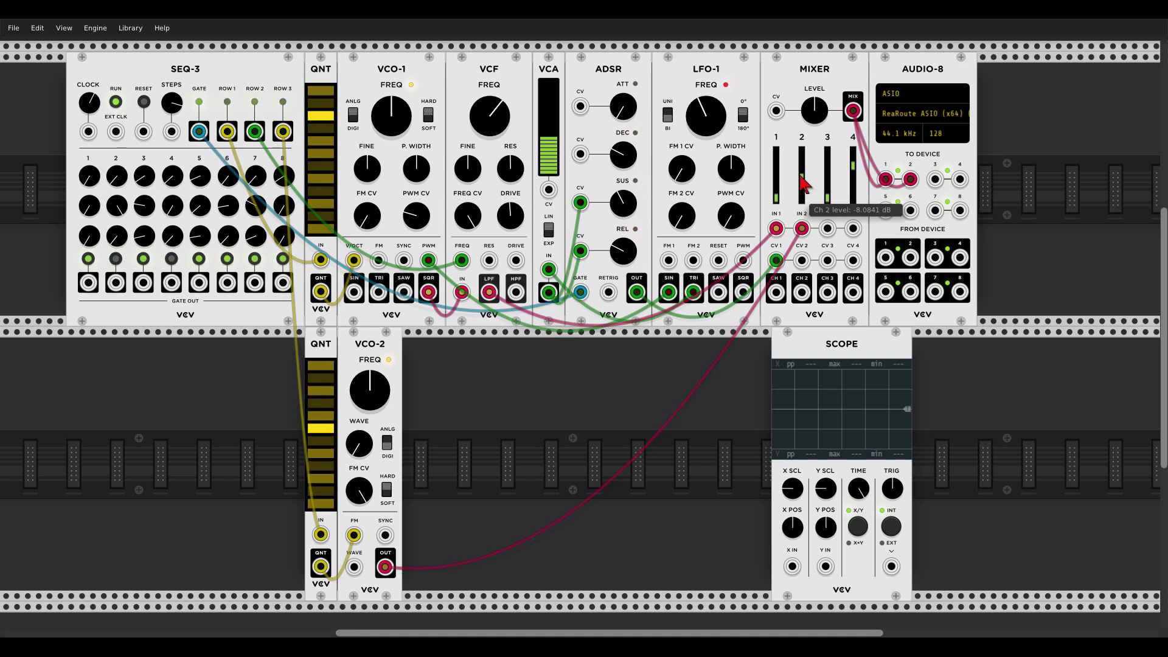
mouse_move(359, 434)
mouse_down()
mouse_move(359, 329)
mouse_move(364, 451)
mouse_up()
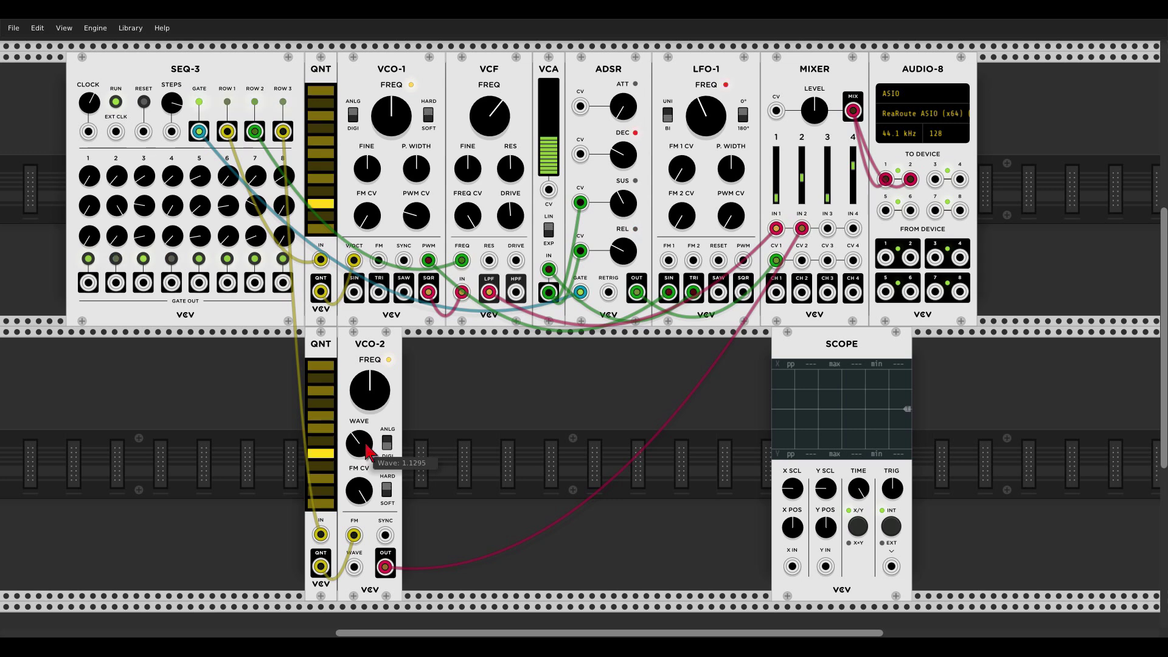
right_click(471, 507)
Place an LFO-2 module from the browser directly right of VCO-2
key(BackSpace)
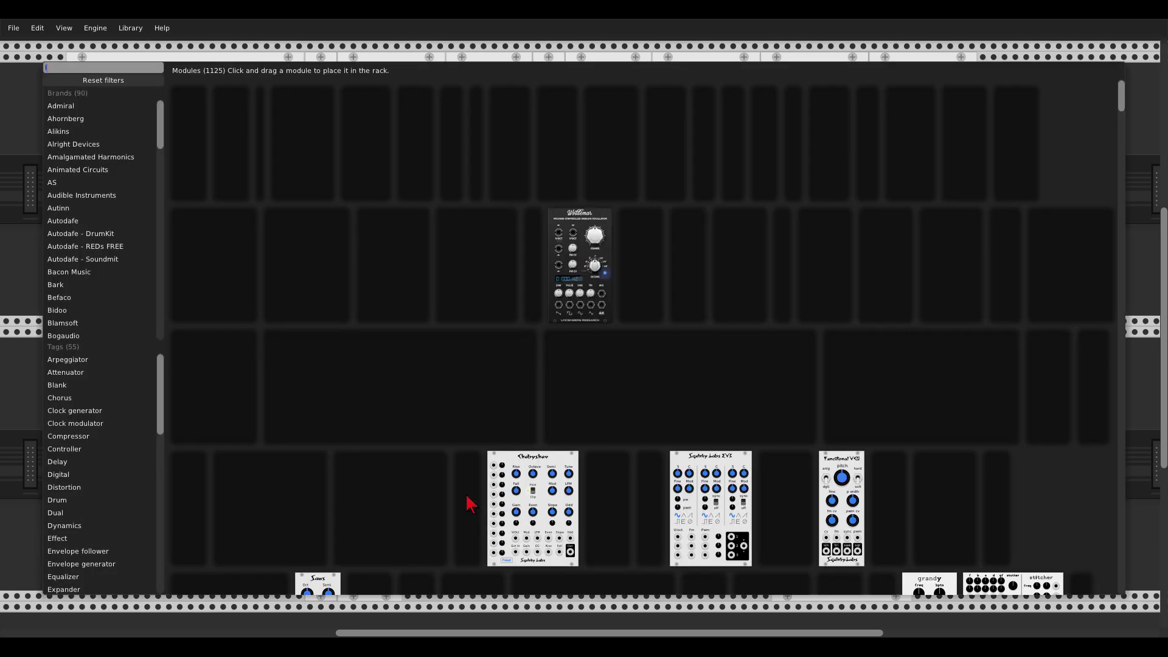
key(Escape)
click(428, 391)
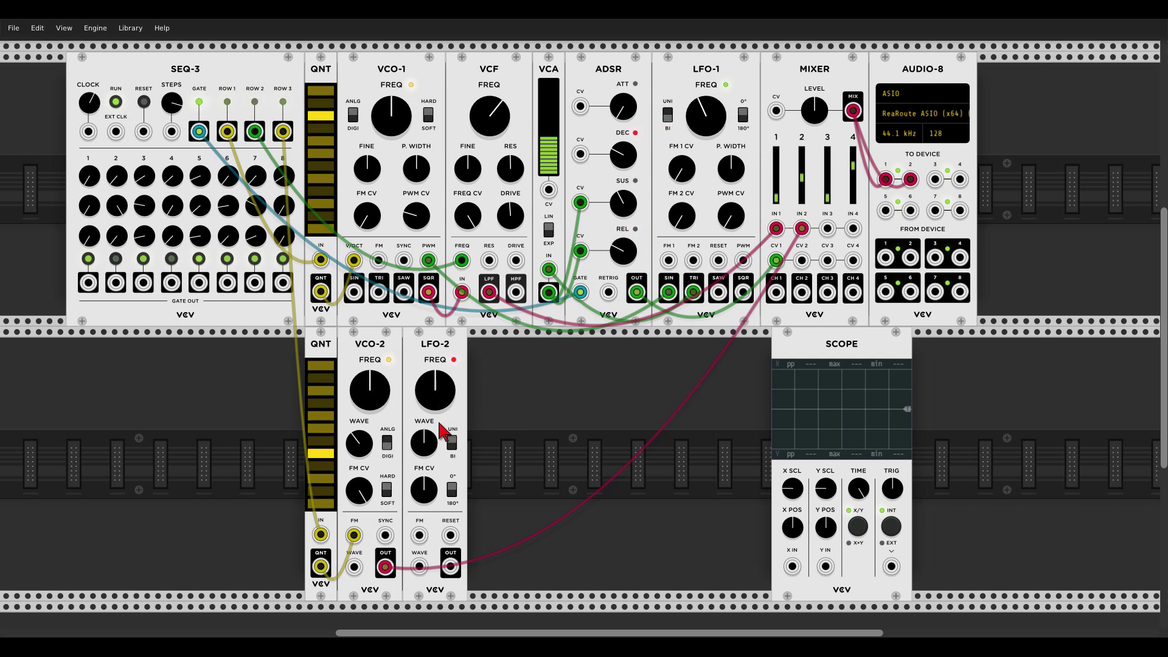
mouse_move(429, 454)
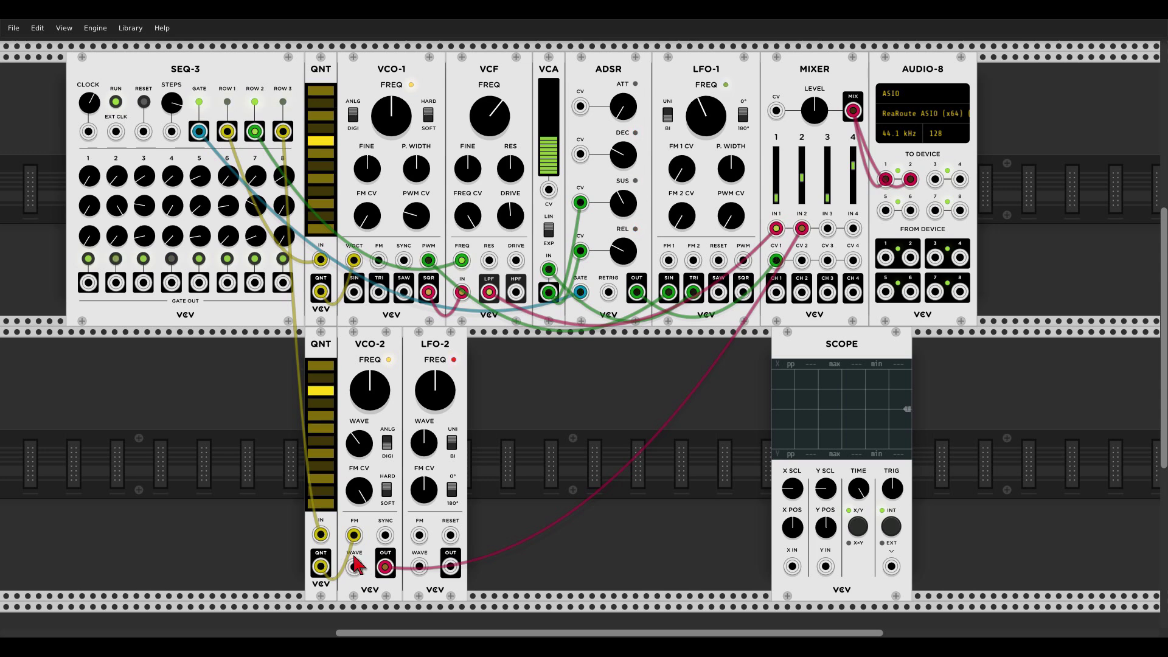
Patch LFO-2 OUT into VCO-2's WAVE input, reroute VCO-2 OUT to Scope X, and move the Scope beside LFO-2
drag(451, 567, 359, 572)
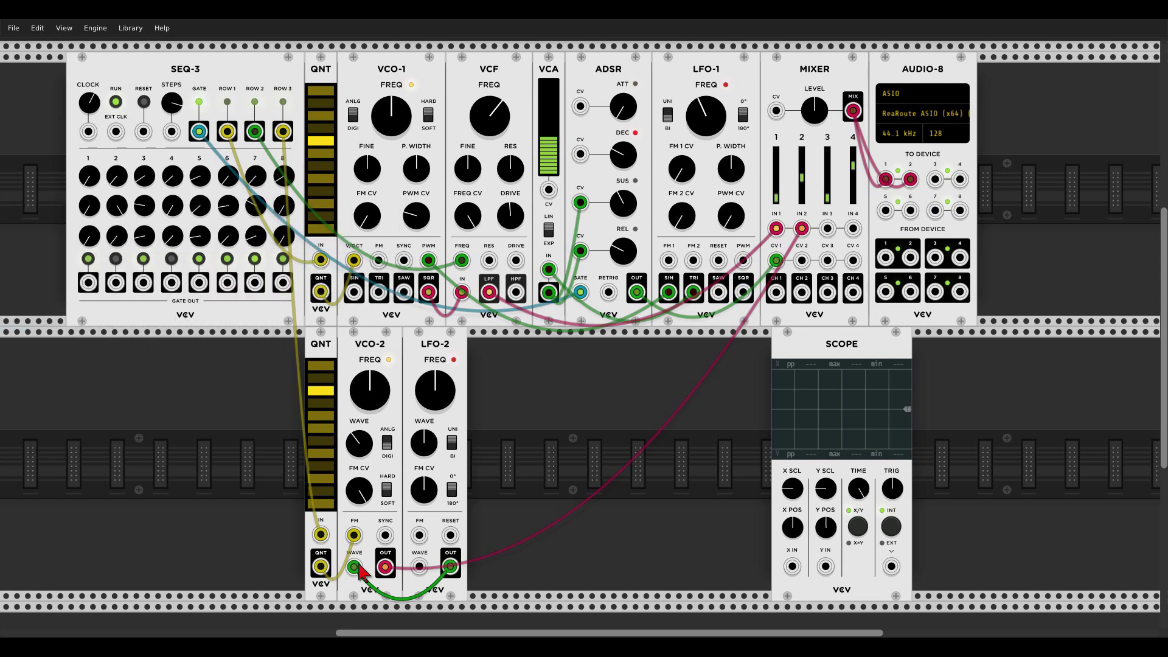
drag(792, 566, 624, 566)
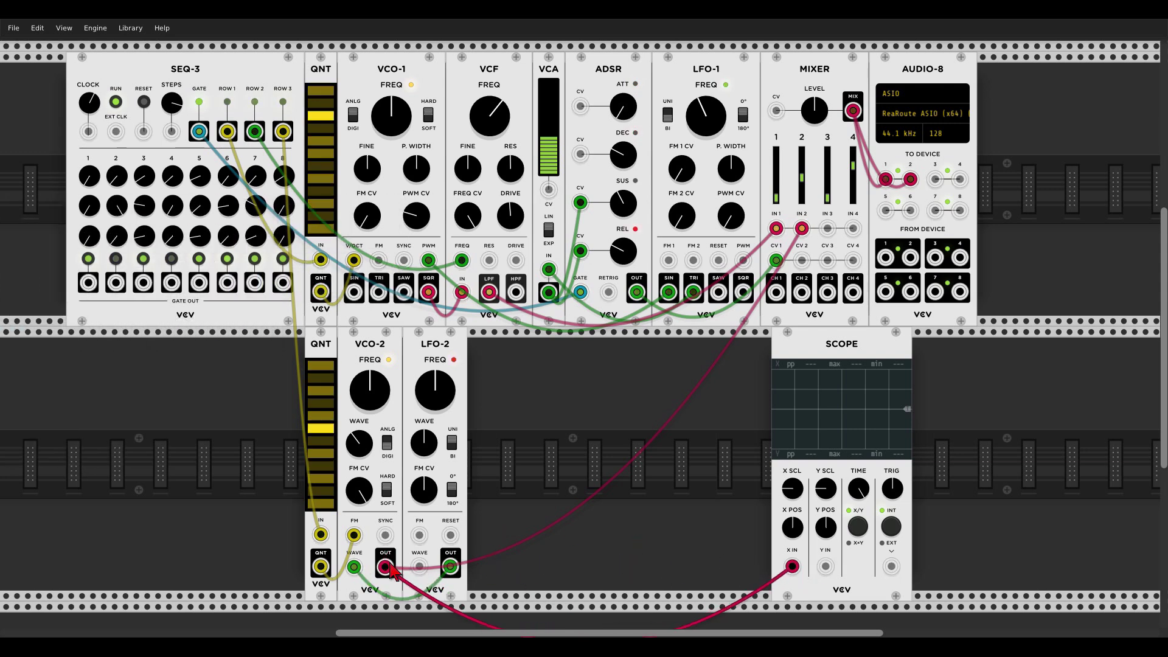
drag(390, 573, 386, 567)
drag(802, 359, 541, 359)
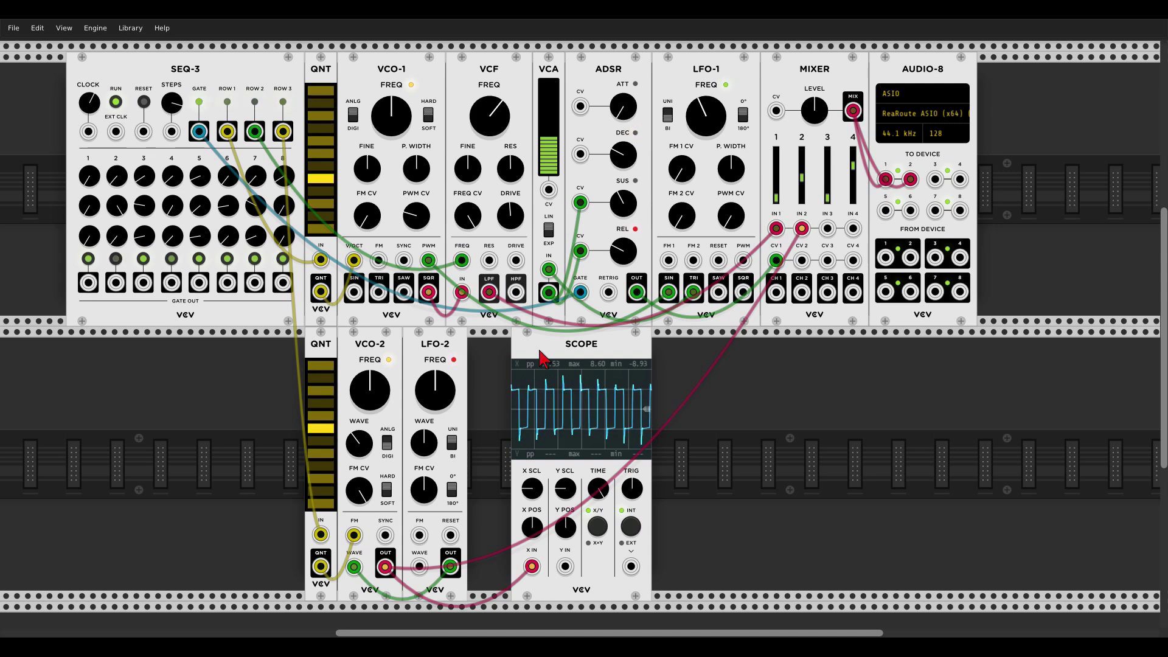
Switch LFO-2 to bipolar, set VCO-2 WAVE to 1.5, and slow LFO-2 to about 0.17 Hz
drag(424, 443, 424, 443)
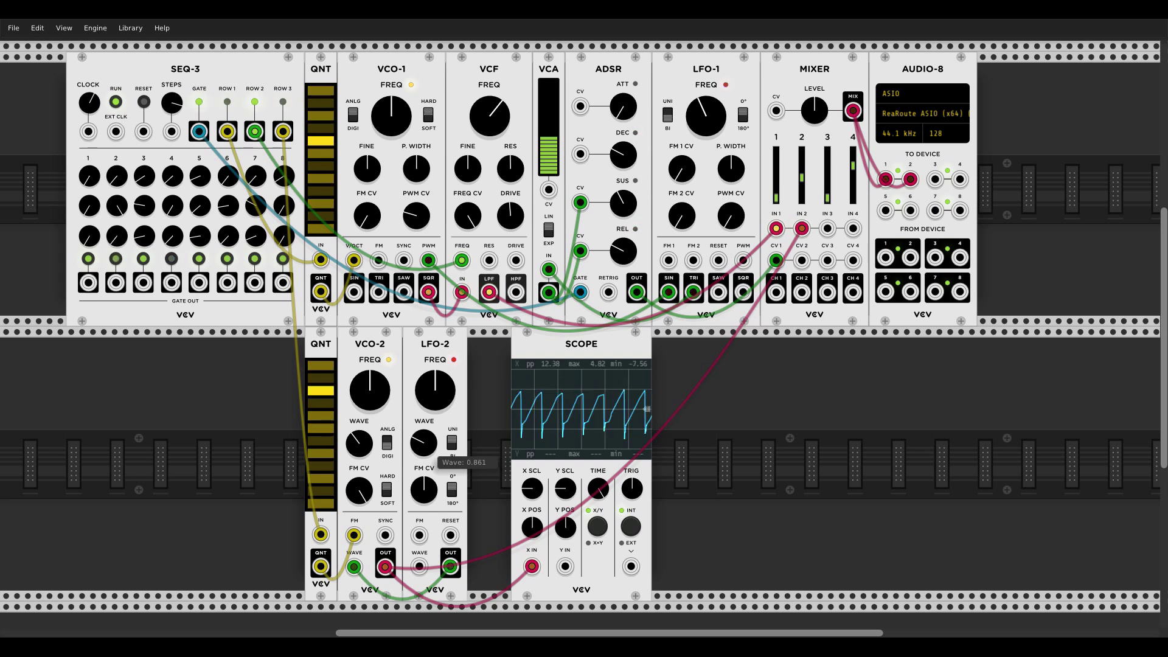
click(452, 442)
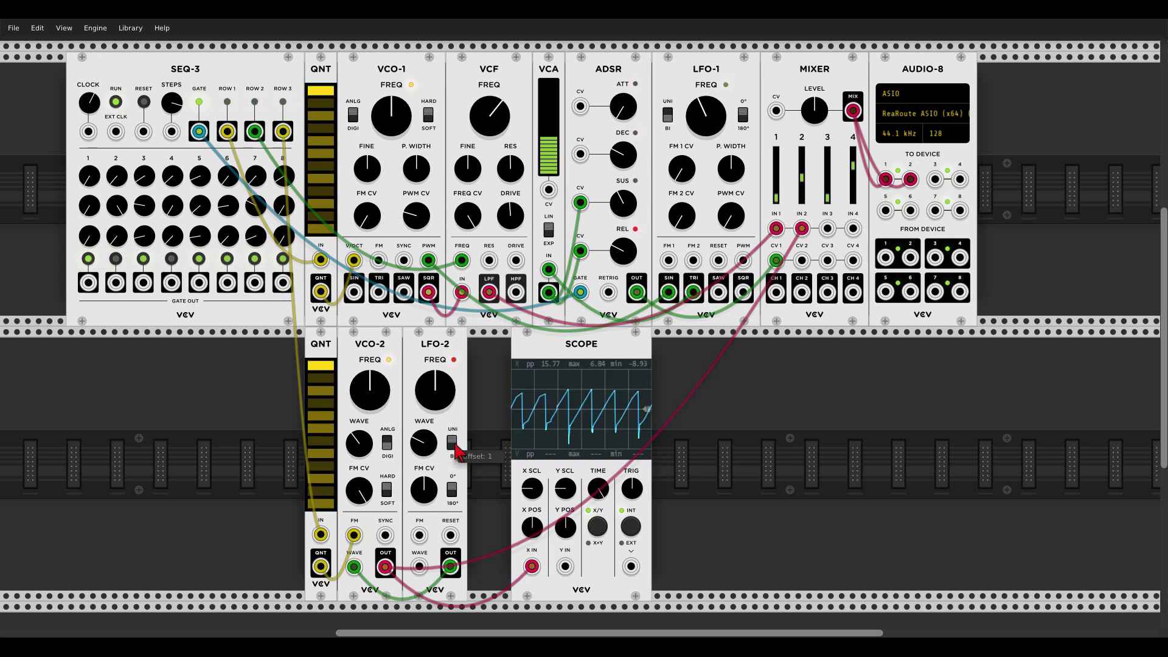
click(452, 443)
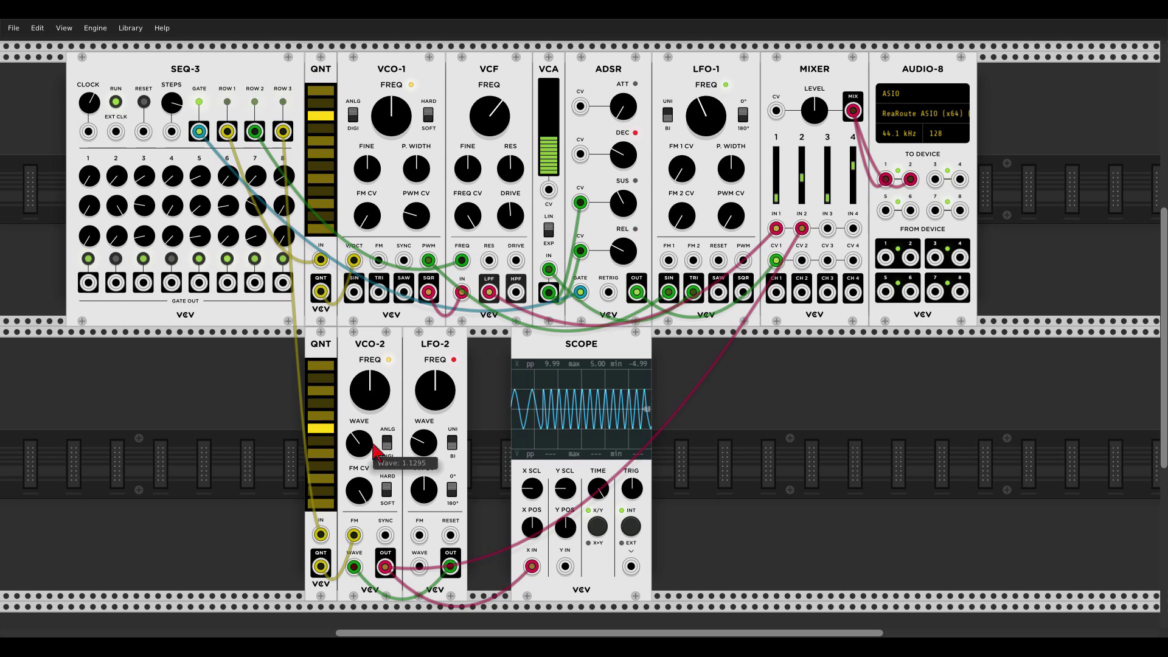
drag(359, 456, 358, 448)
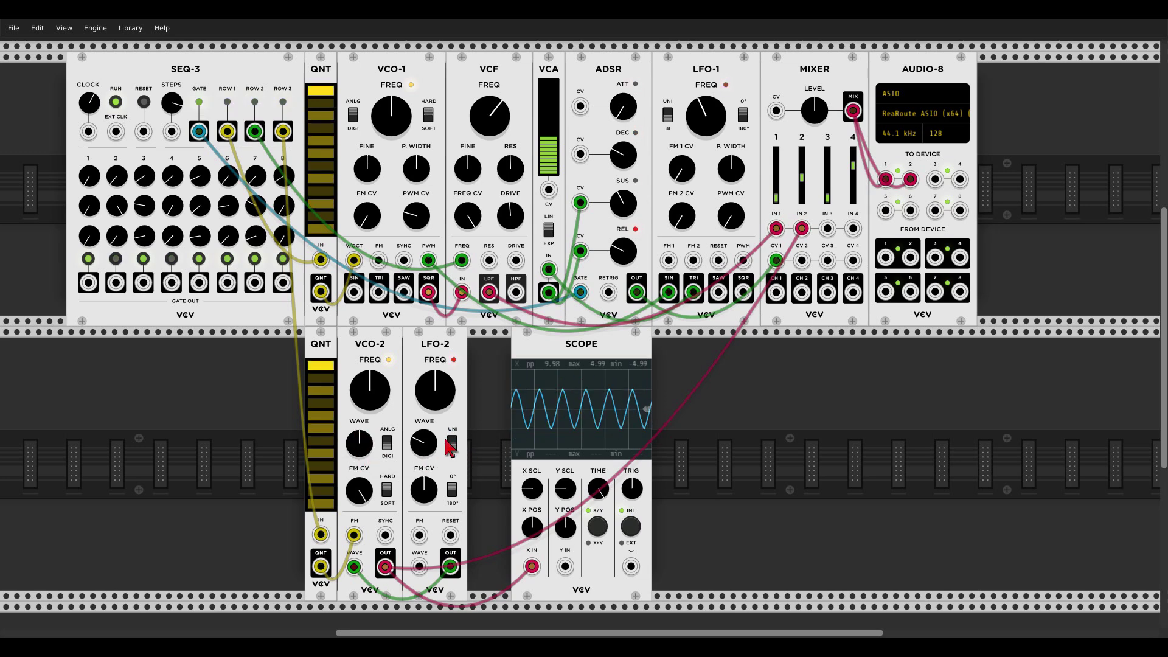
drag(435, 391, 435, 421)
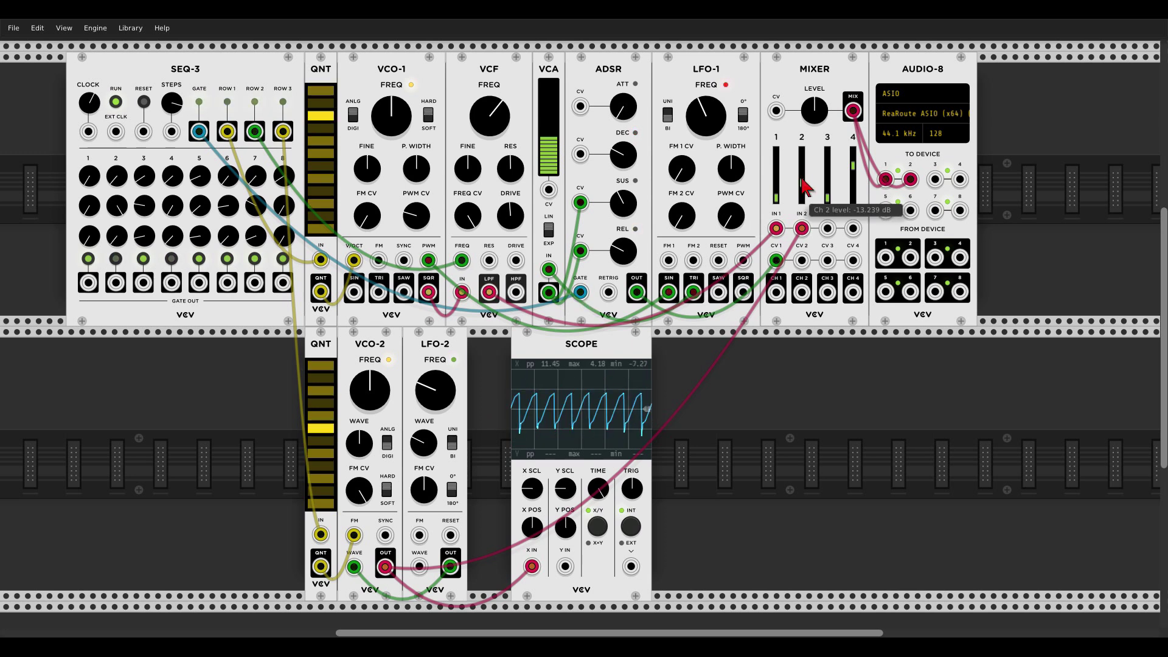
Raise mixer channel 2 to about -19.662 dB, unplug Scope X IN, and move the Scope farther right
mouse_move(776, 198)
mouse_down()
mouse_move(776, 178)
mouse_move(802, 187)
mouse_up()
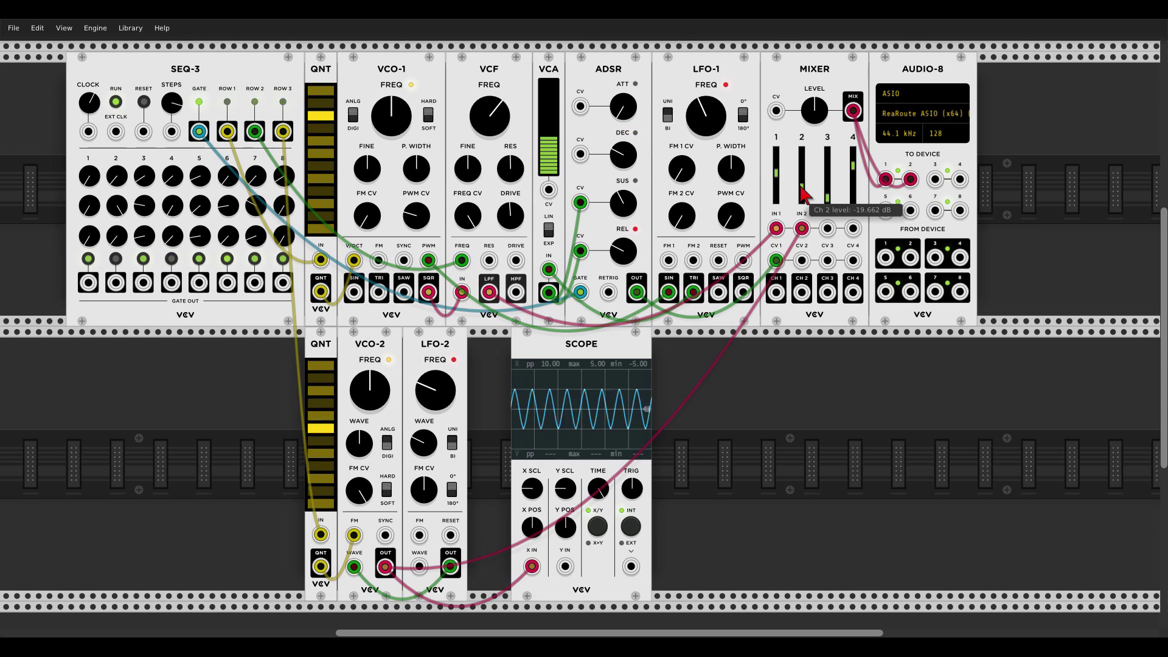
drag(532, 567, 535, 572)
drag(531, 358, 791, 358)
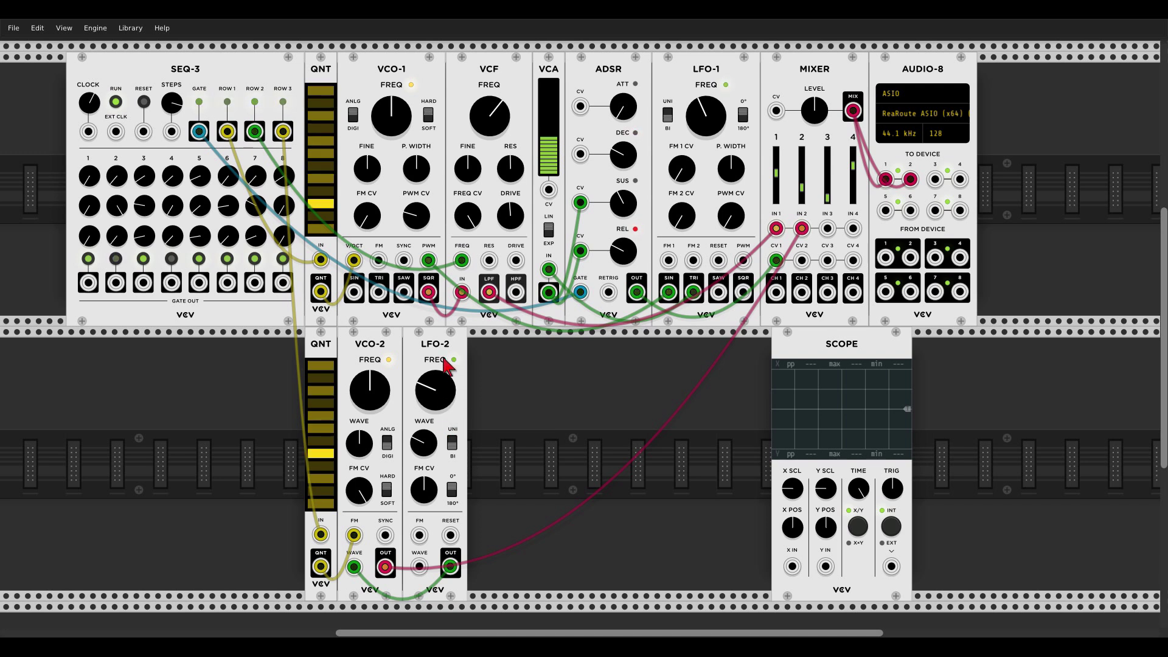
Duplicate LFO-2 and cable the copy's OUT into the first LFO-2's FM input
key(ctrl+d)
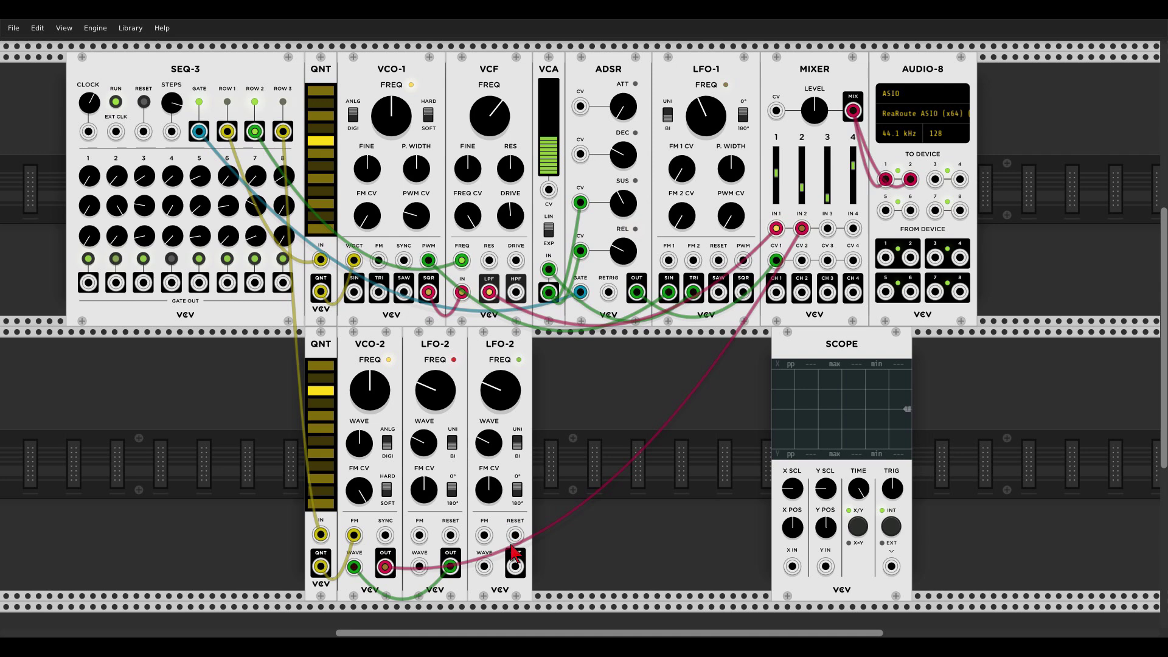
drag(515, 566, 421, 535)
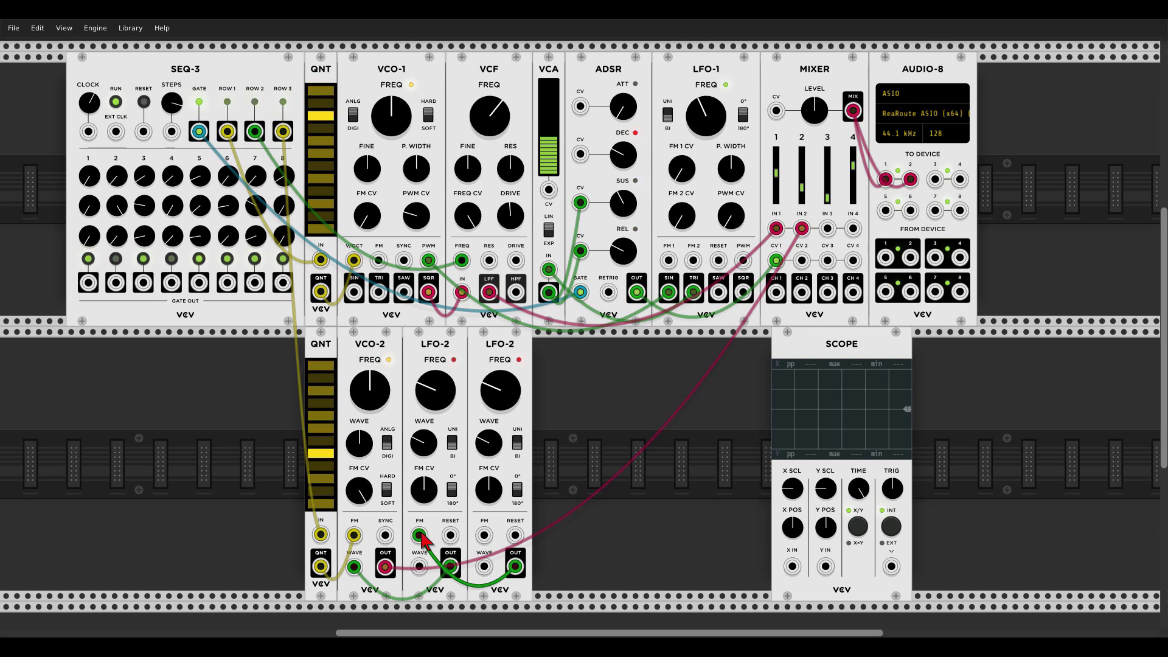
Switch the second LFO-2 to unipolar and raise the first LFO-2's FM CV amount to about 59%
click(515, 445)
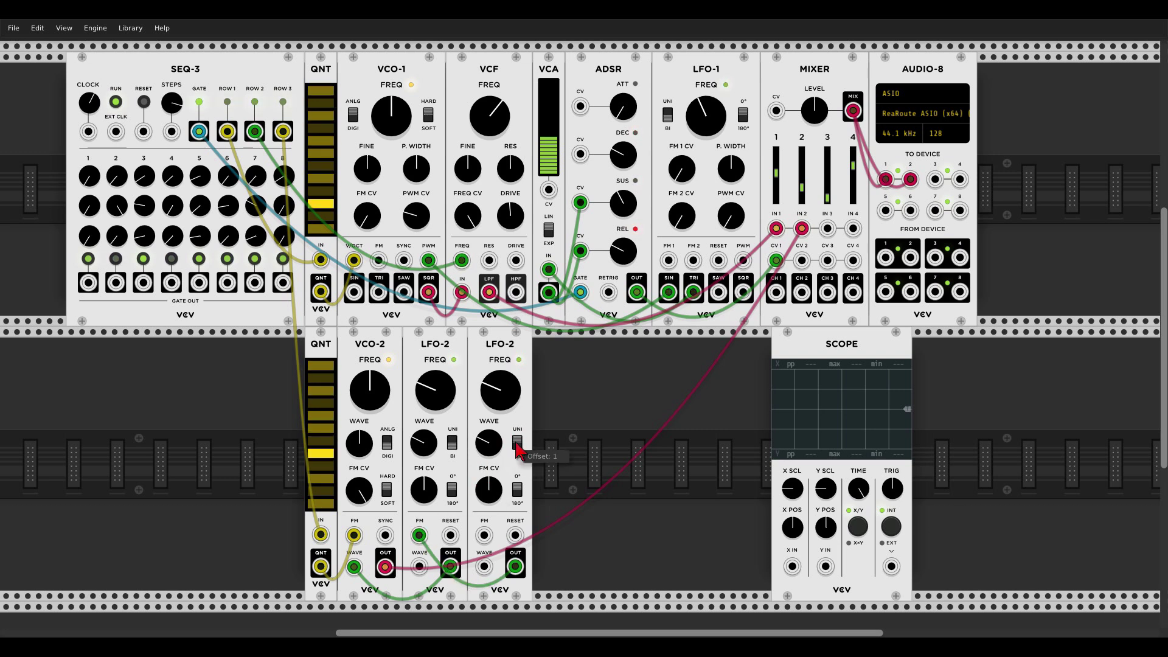
click(517, 440)
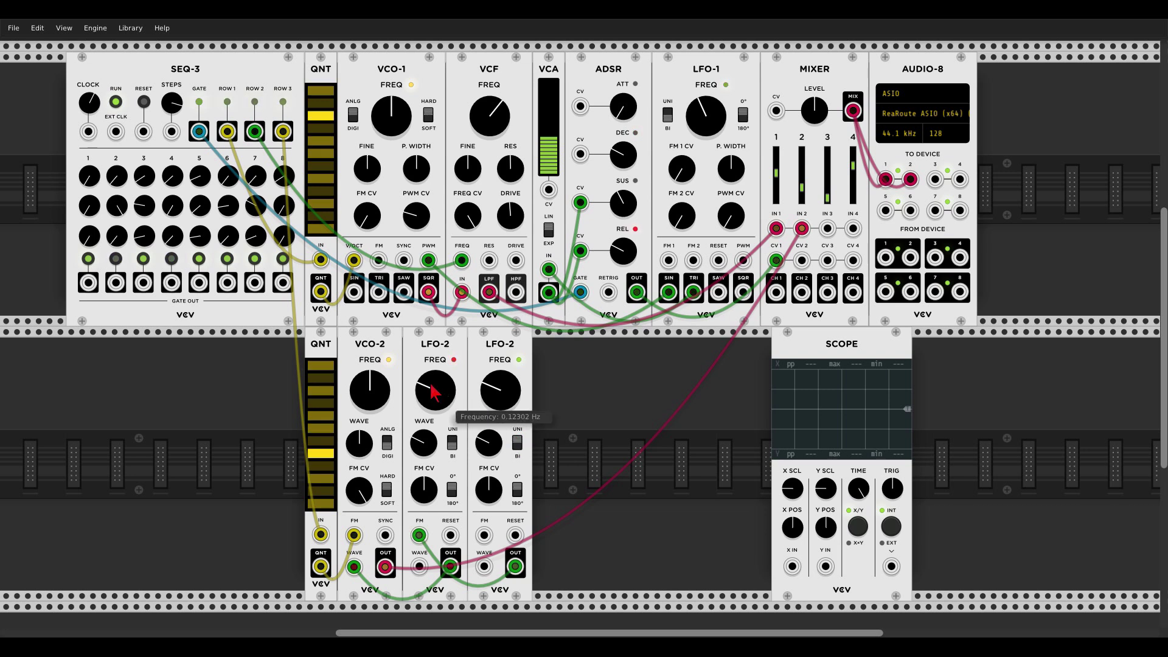
mouse_move(432, 384)
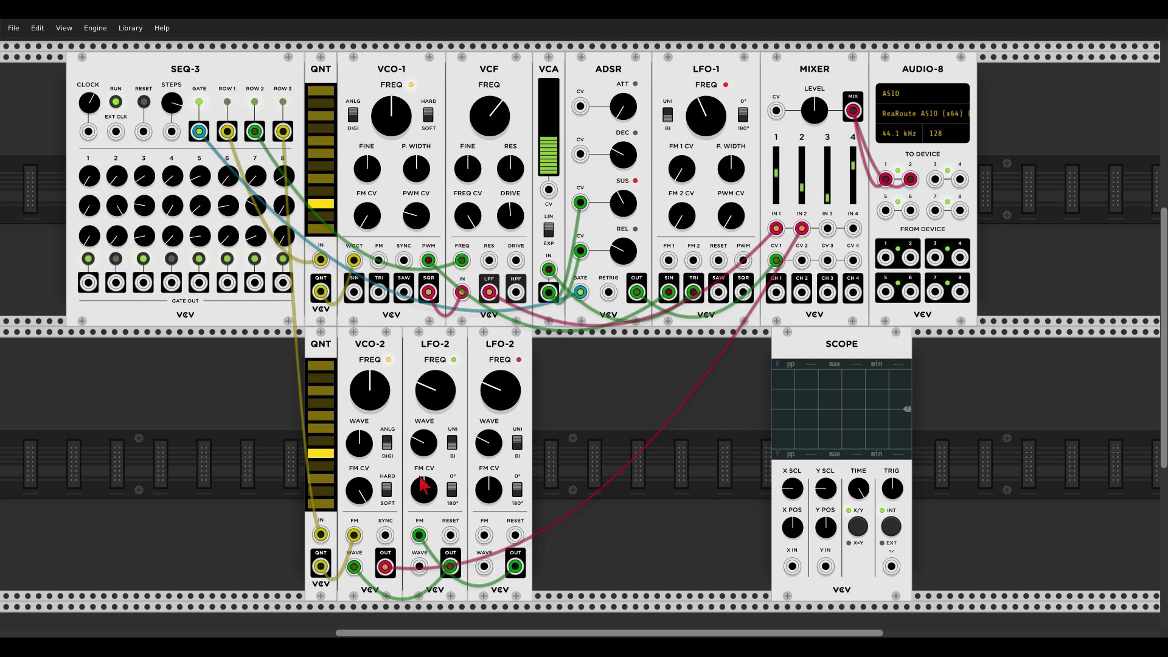
drag(424, 490, 424, 482)
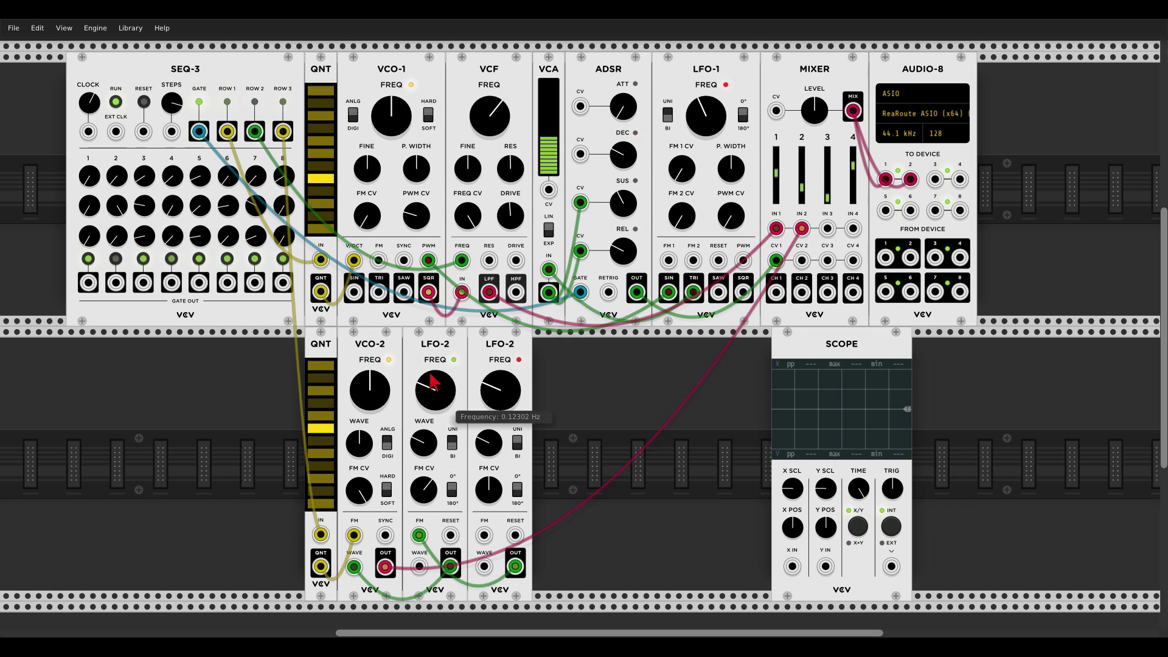
mouse_move(364, 447)
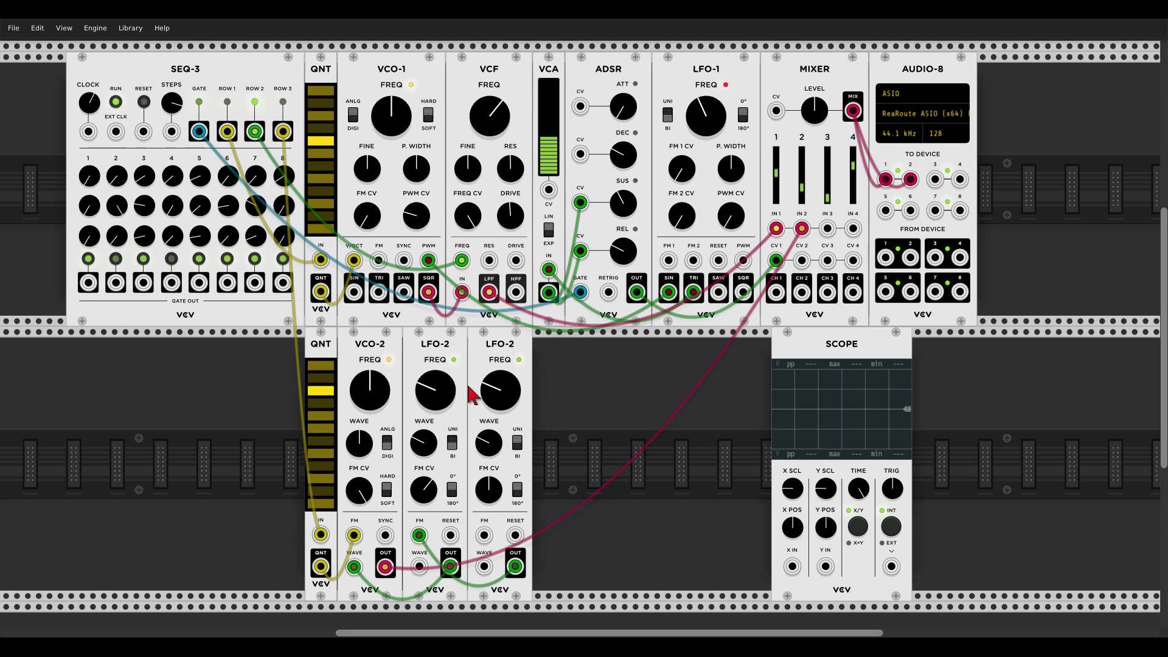
mouse_move(457, 395)
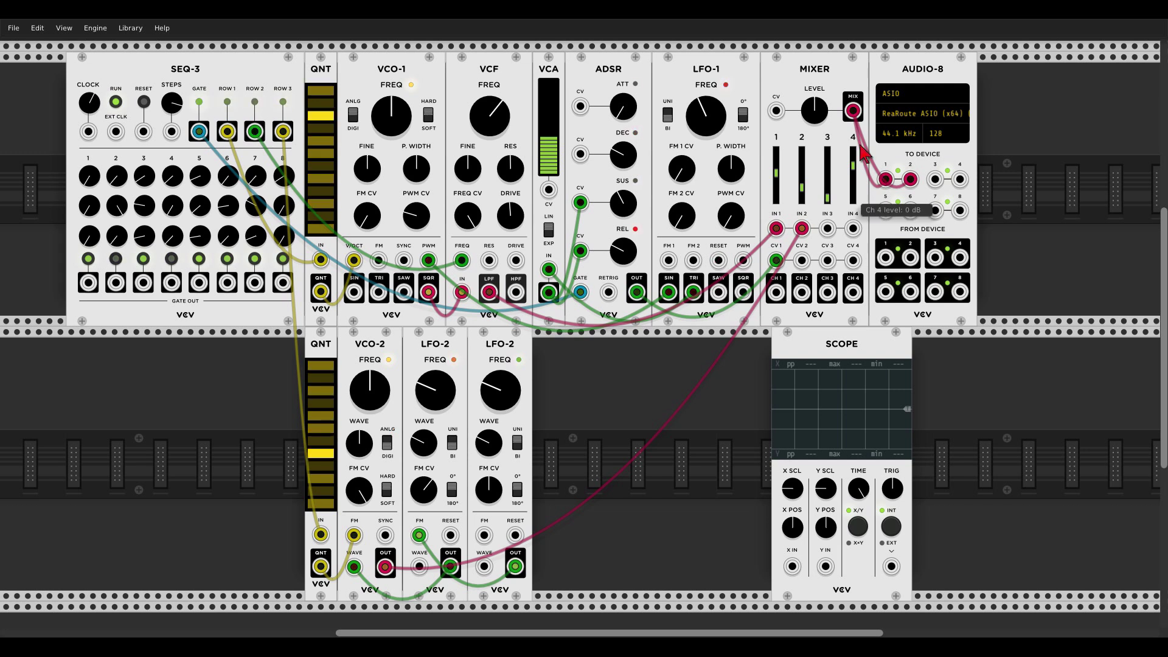
mouse_move(821, 114)
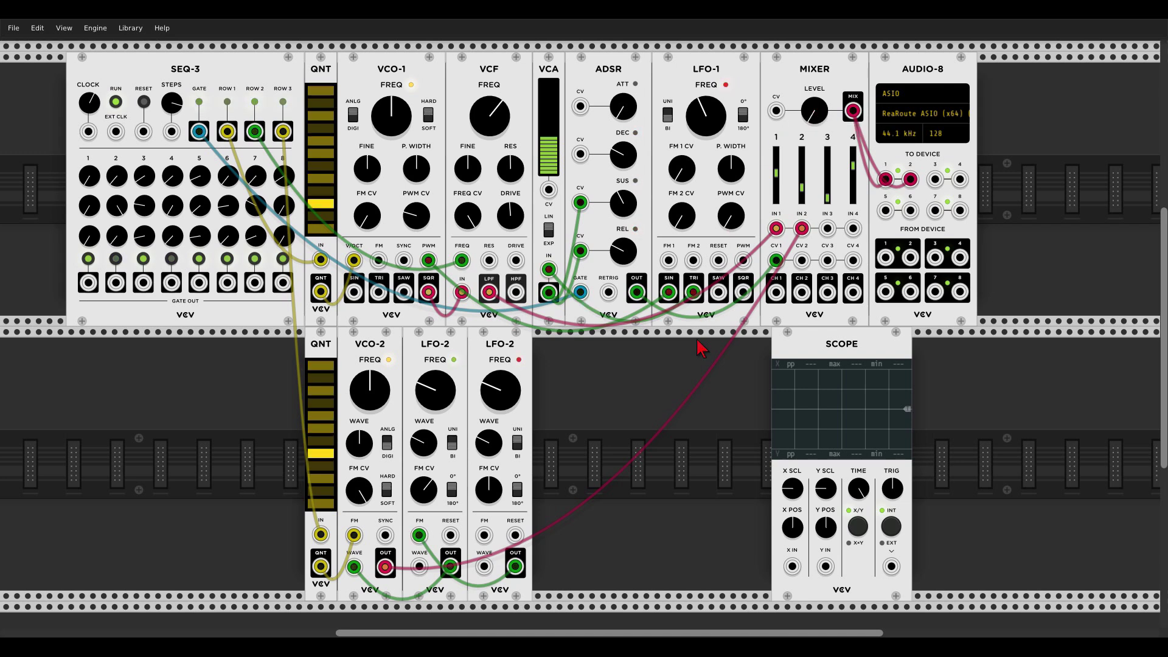
Search the module browser for 'delay' and place a VCV Delay module in the lower rack row
right_click(699, 365)
text(delay)
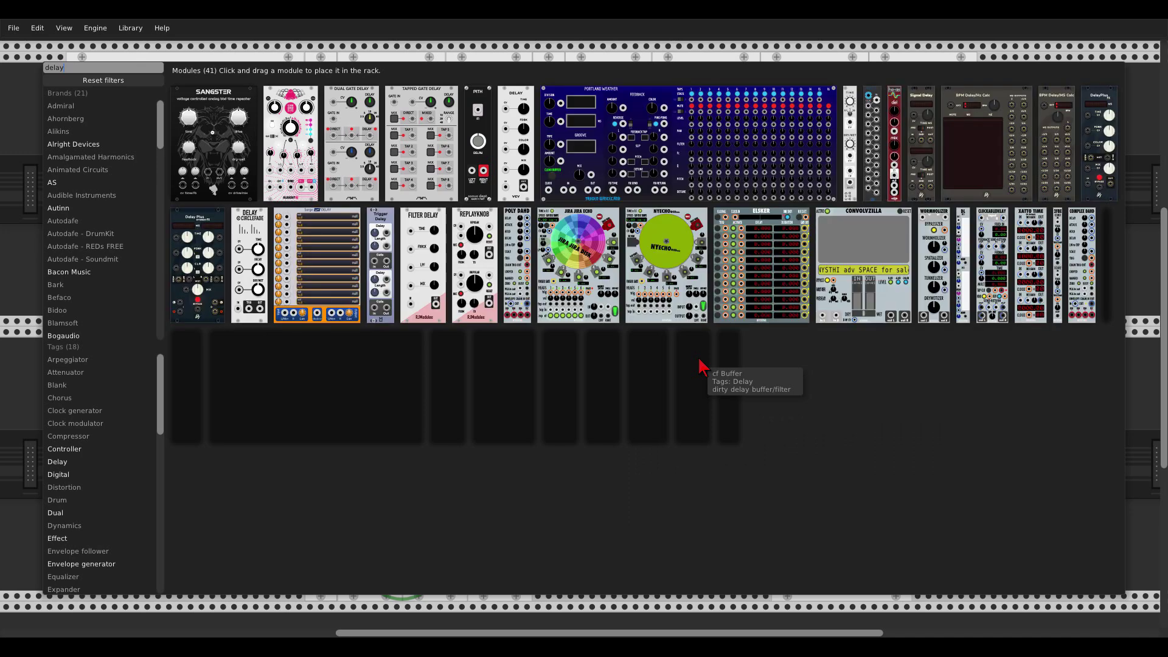
drag(527, 110, 407, 331)
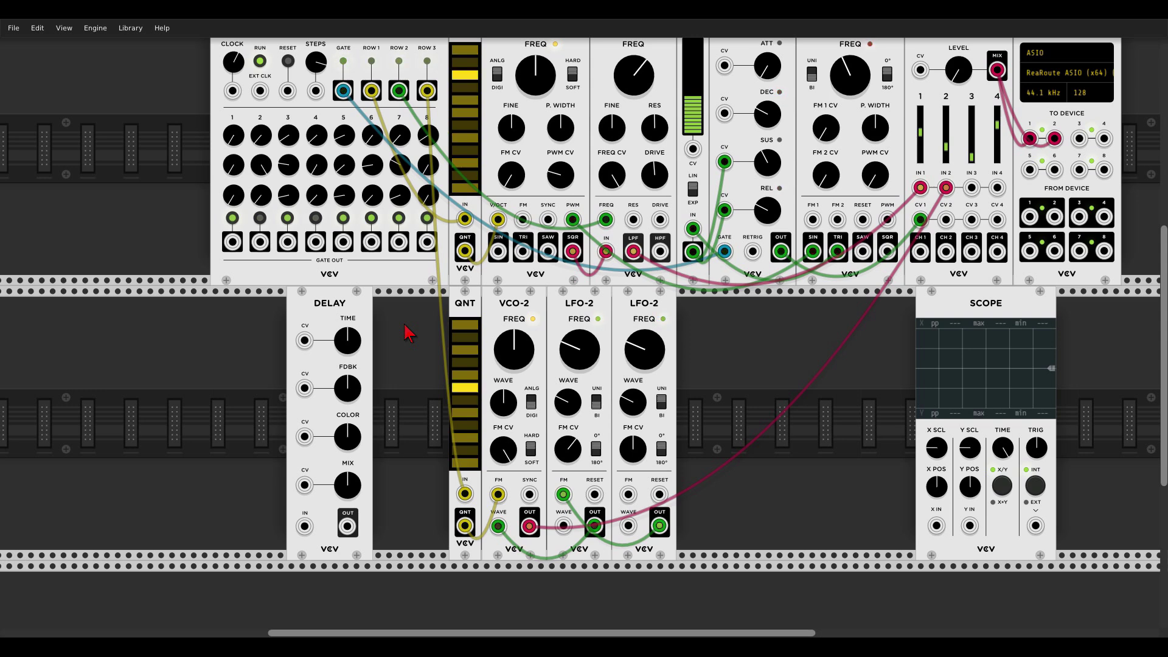
scroll(328, 334, up, 3)
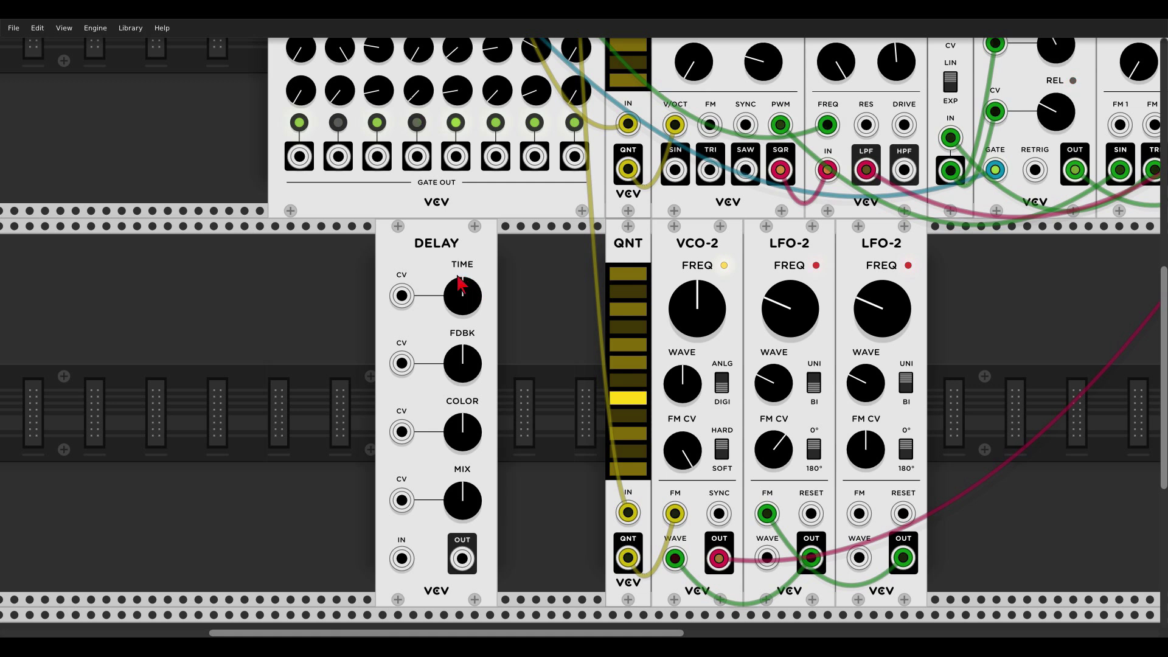
mouse_move(455, 300)
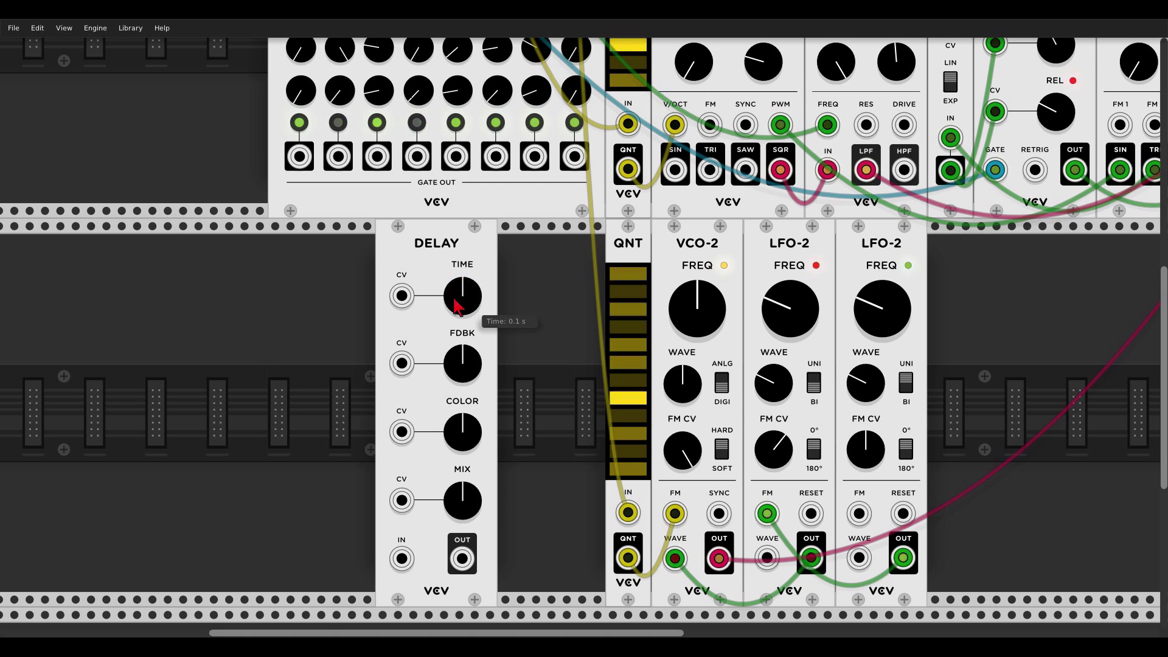
mouse_move(460, 356)
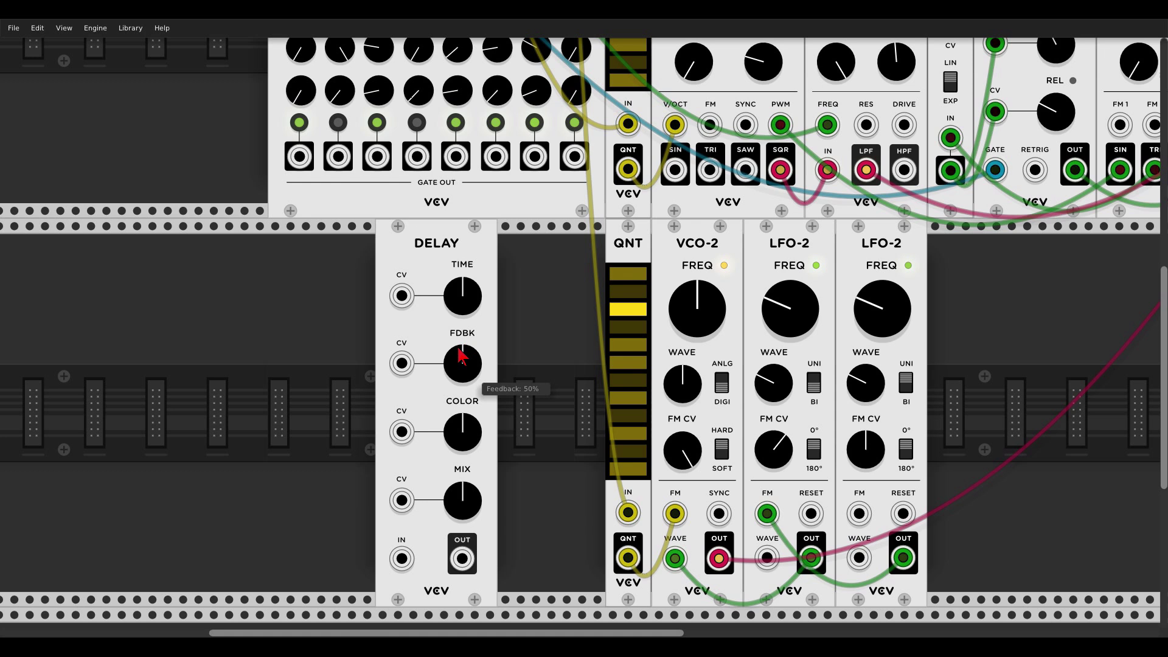
mouse_move(459, 451)
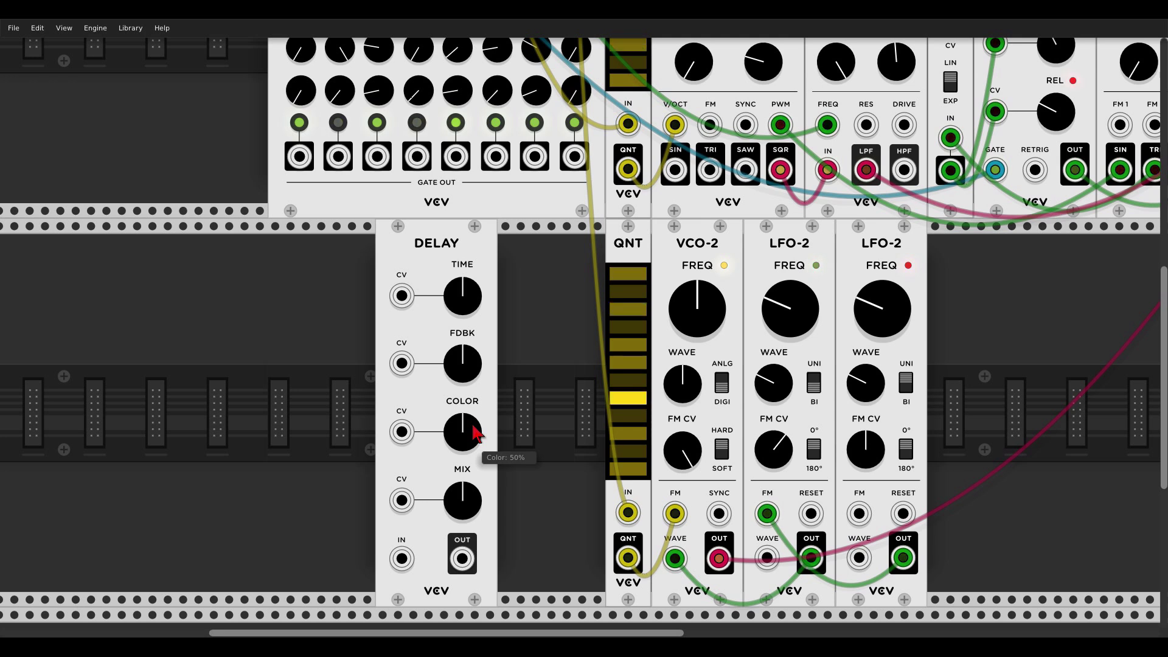
mouse_move(470, 493)
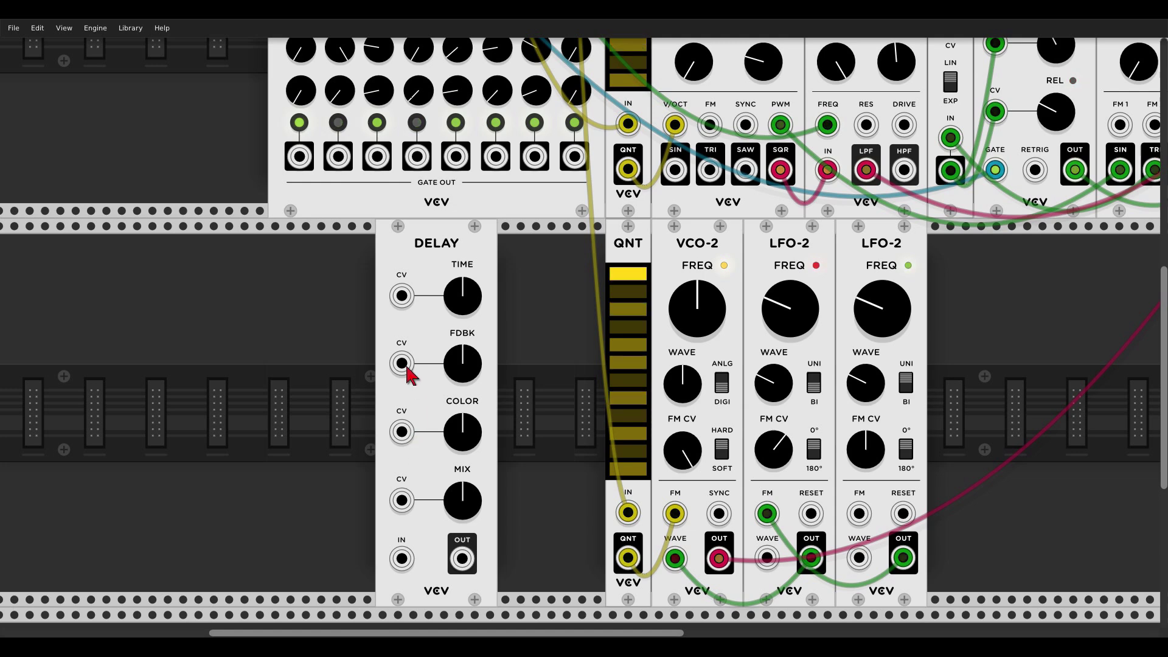
Move the Delay between MIXER and AUDIO-8, feed it mixer channel 1's output, and set Mix to 100%
scroll(530, 303, down, 2)
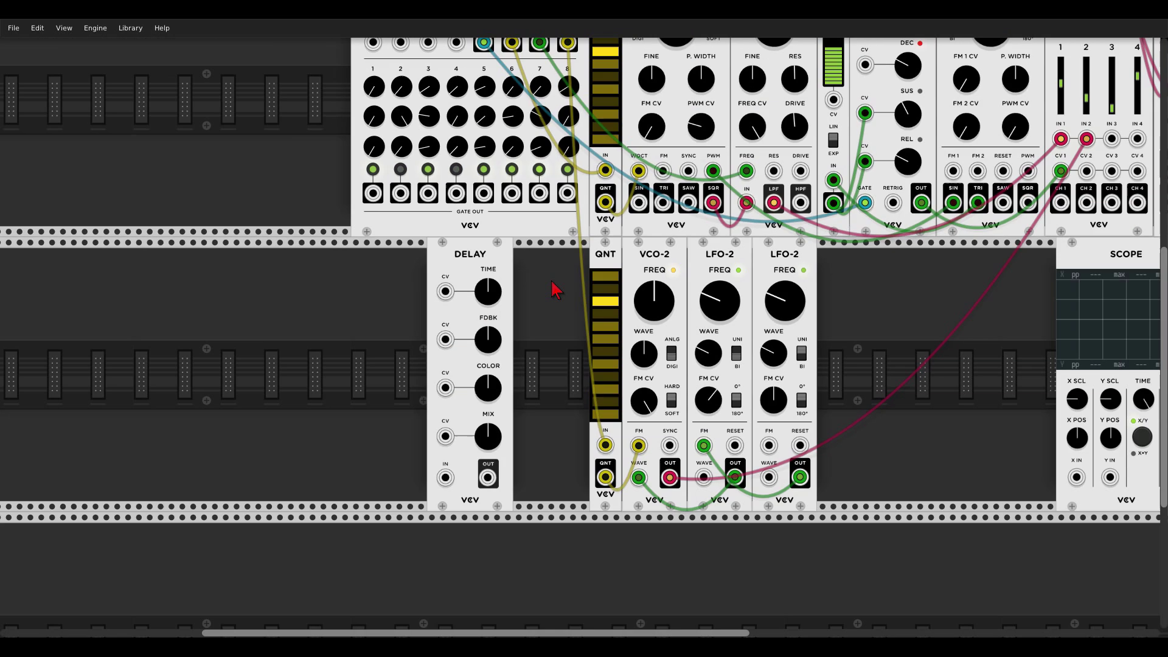
drag(487, 341, 541, 341)
drag(666, 274, 864, 274)
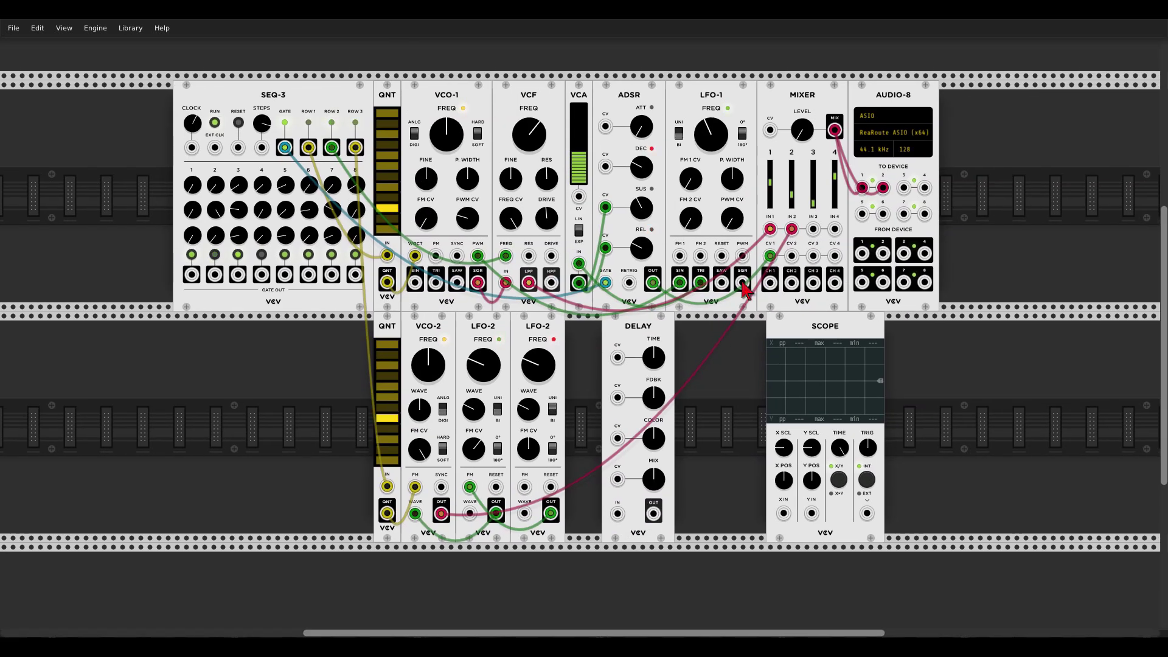
drag(618, 392, 867, 165)
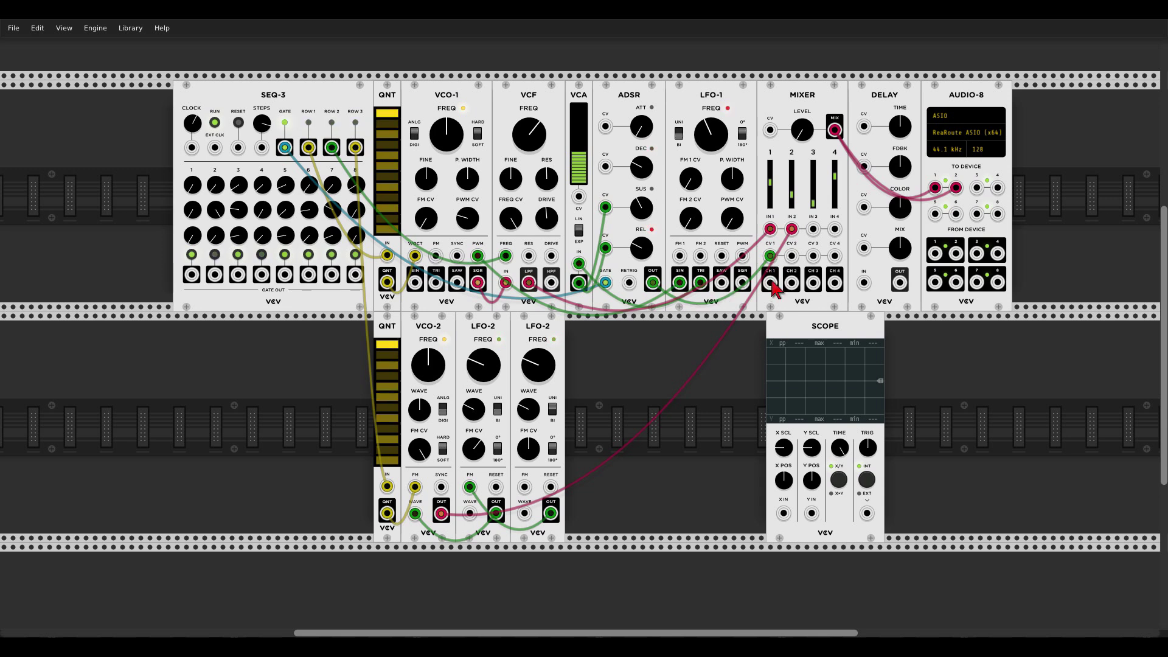
drag(771, 282, 814, 231)
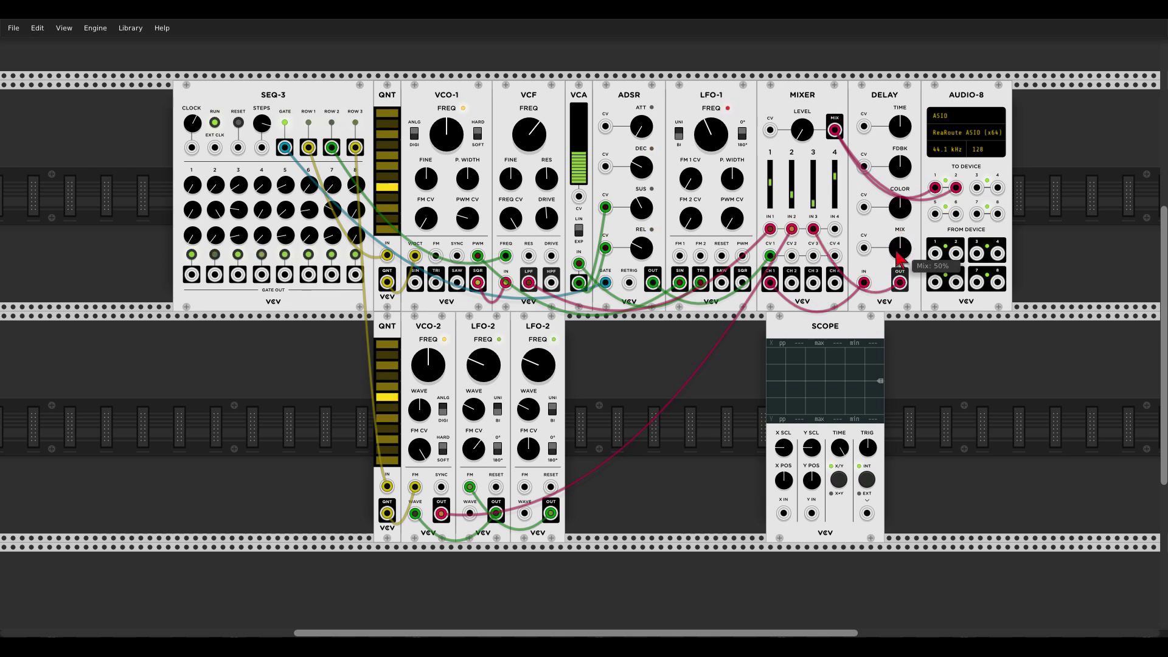
drag(900, 248, 900, 241)
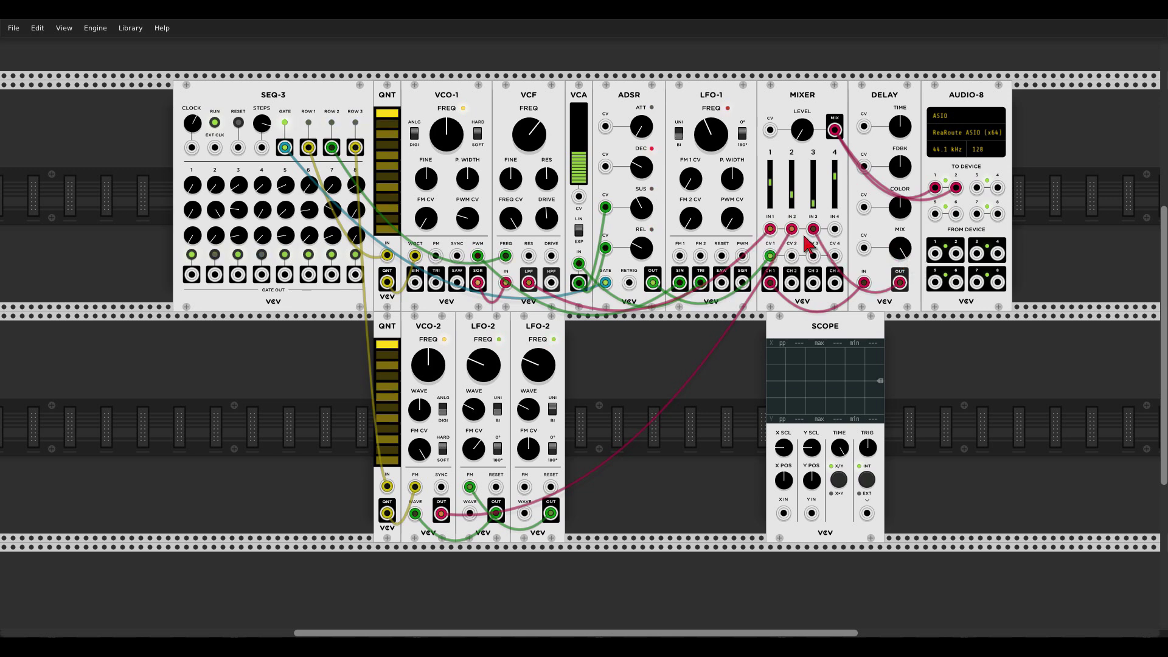
Turn the Delay's TIME knob up to about 0.181 s
mouse_move(792, 198)
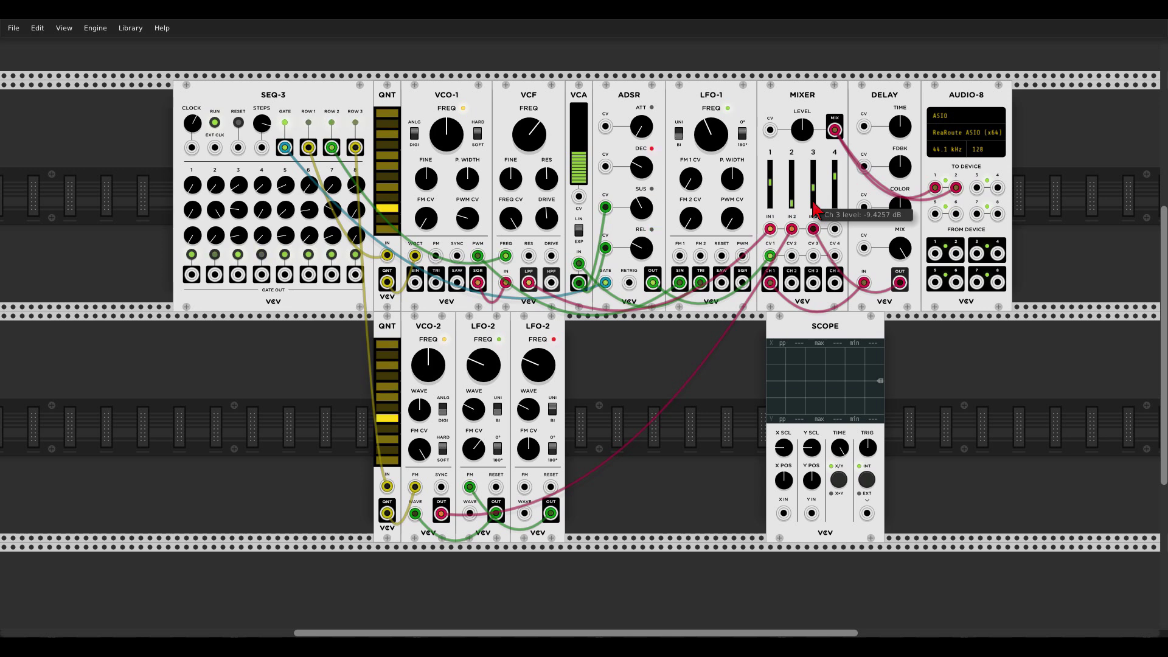
mouse_move(901, 131)
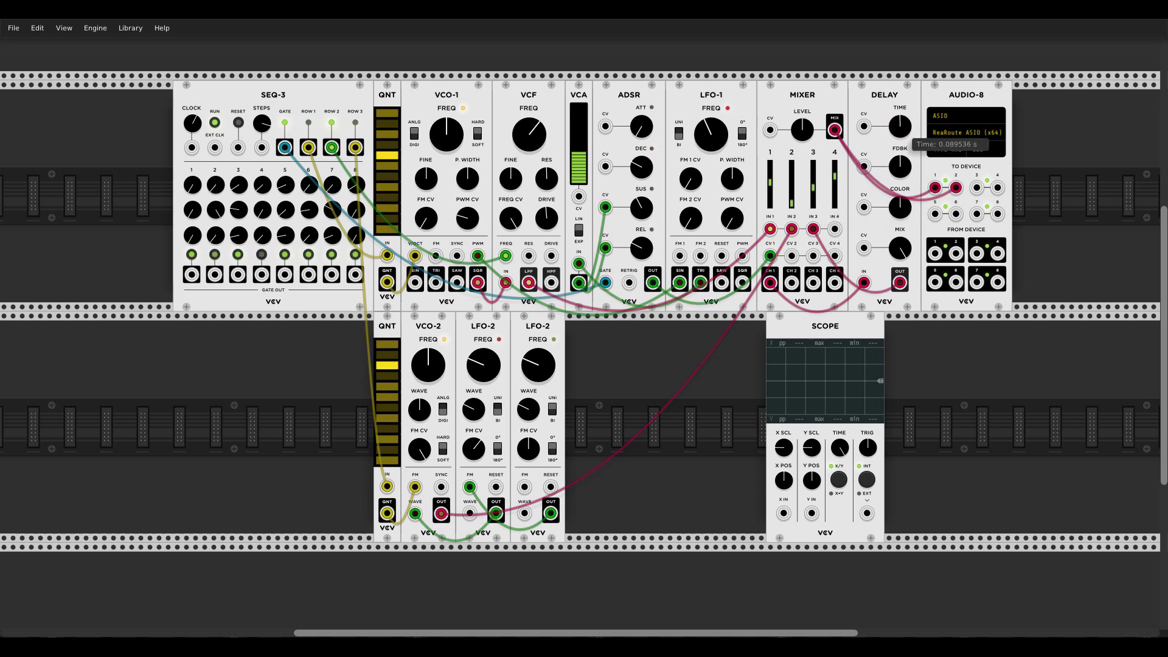
drag(901, 127, 902, 140)
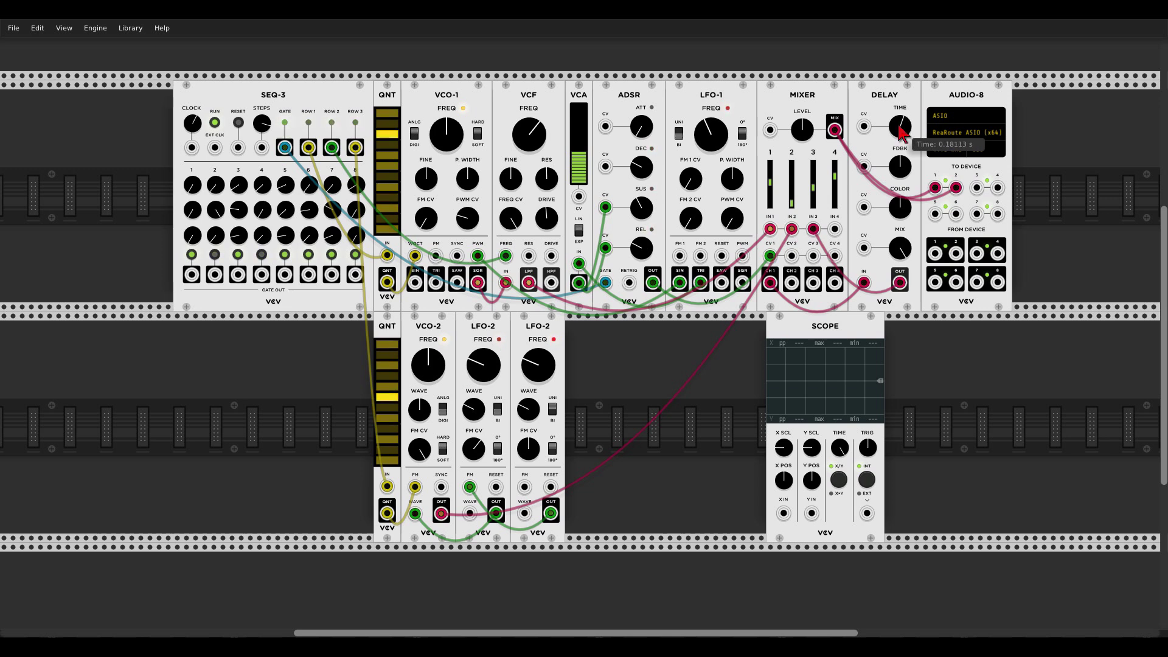
mouse_move(894, 172)
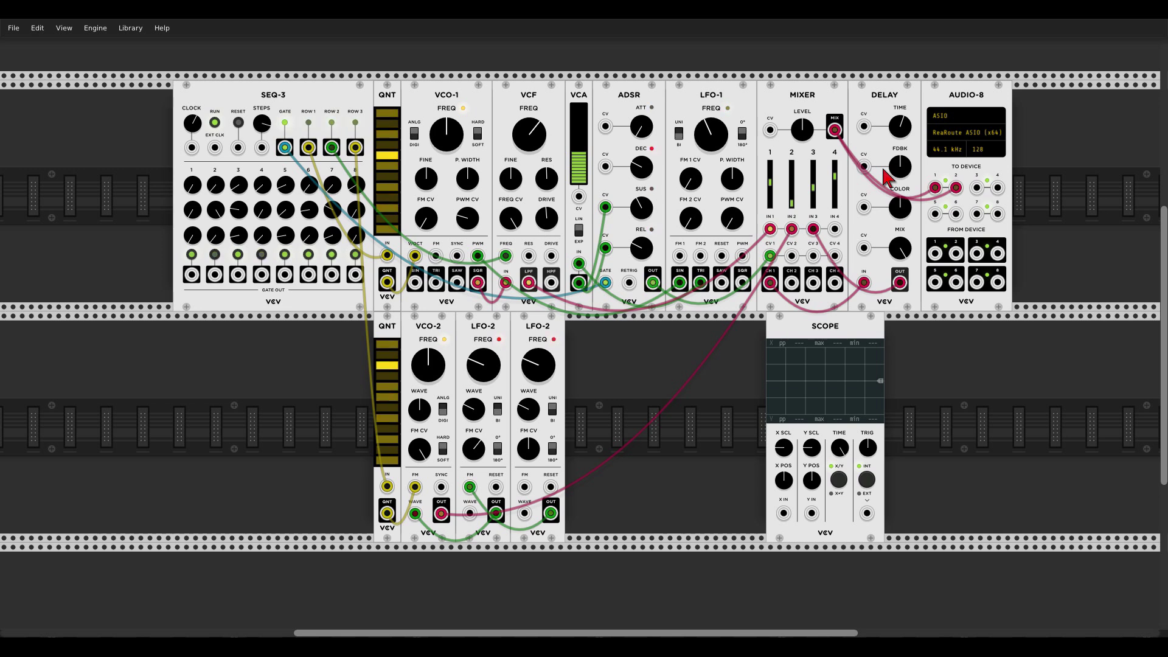
Add a BPM Delay/Hz Calc found by searching 'cal', and shift SCOPE right to make room
right_click(680, 406)
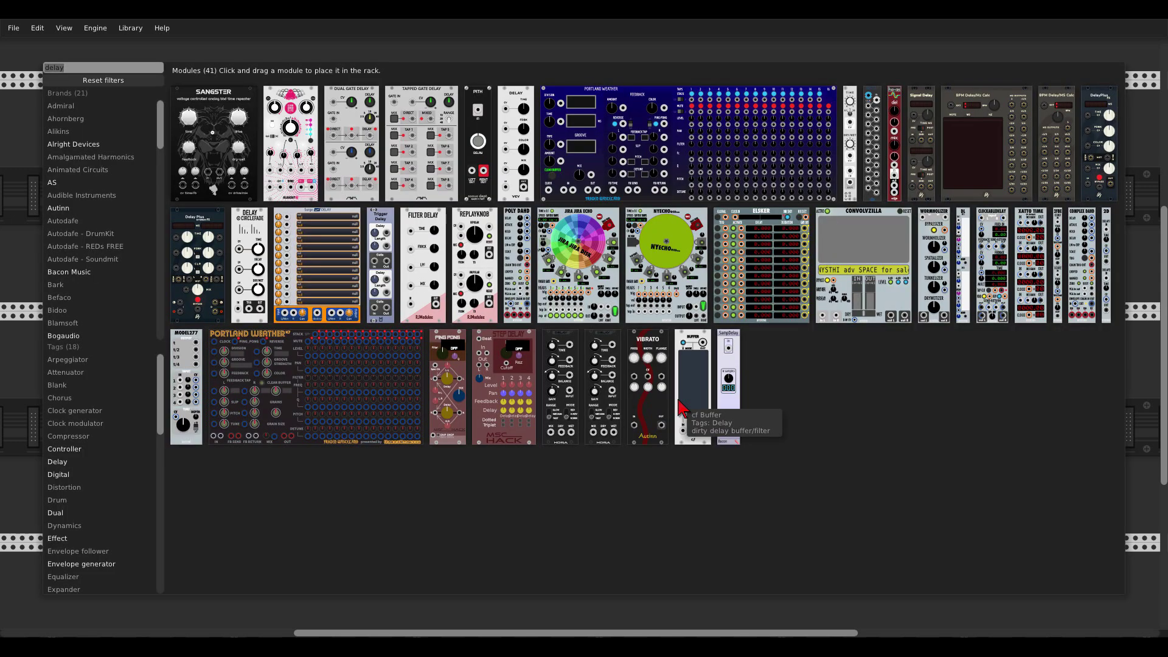
text(cal)
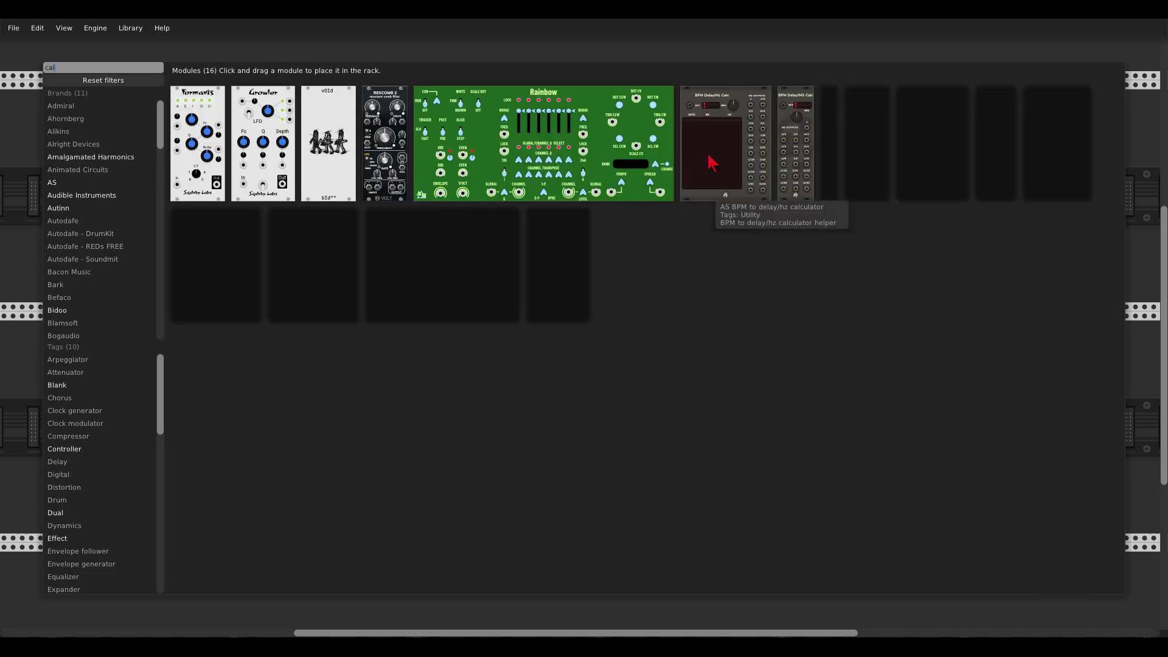
click(716, 102)
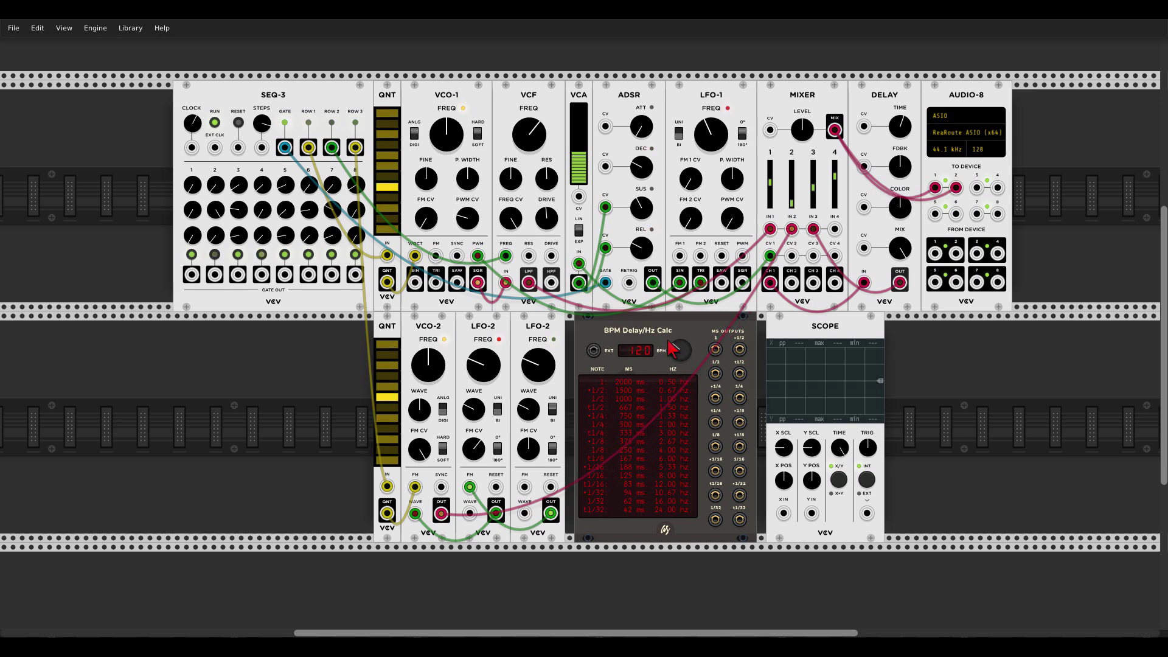
drag(791, 332, 892, 334)
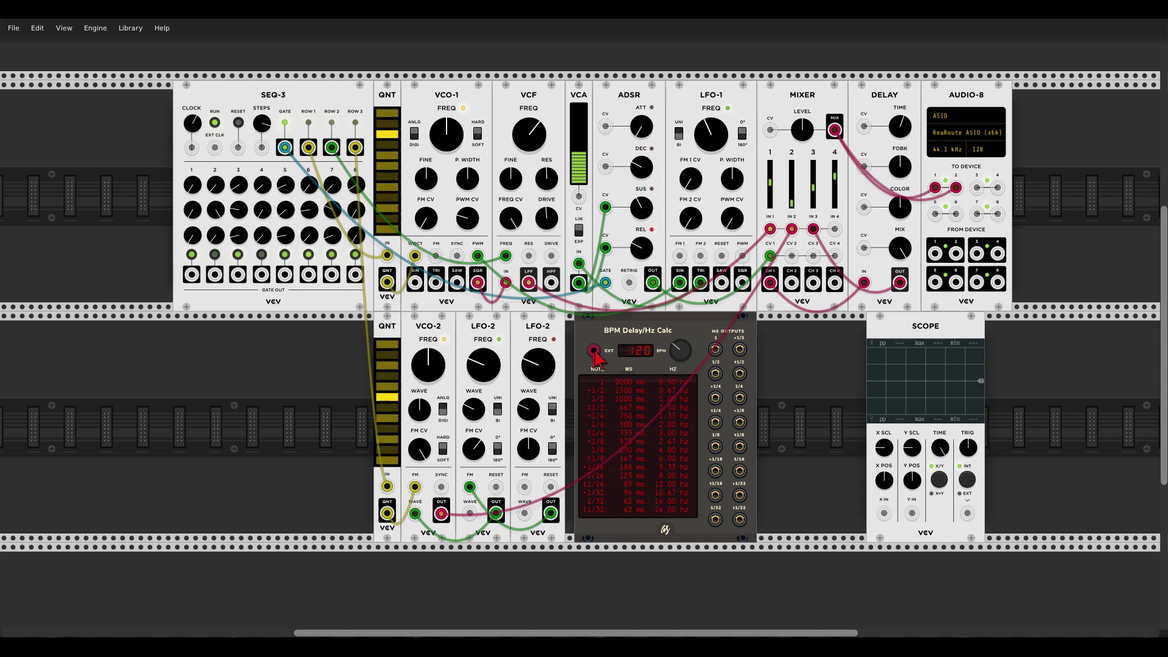
Patch SEQ-3 into the BPM Calc's external tempo input so it follows 395 BPM
drag(594, 352, 291, 154)
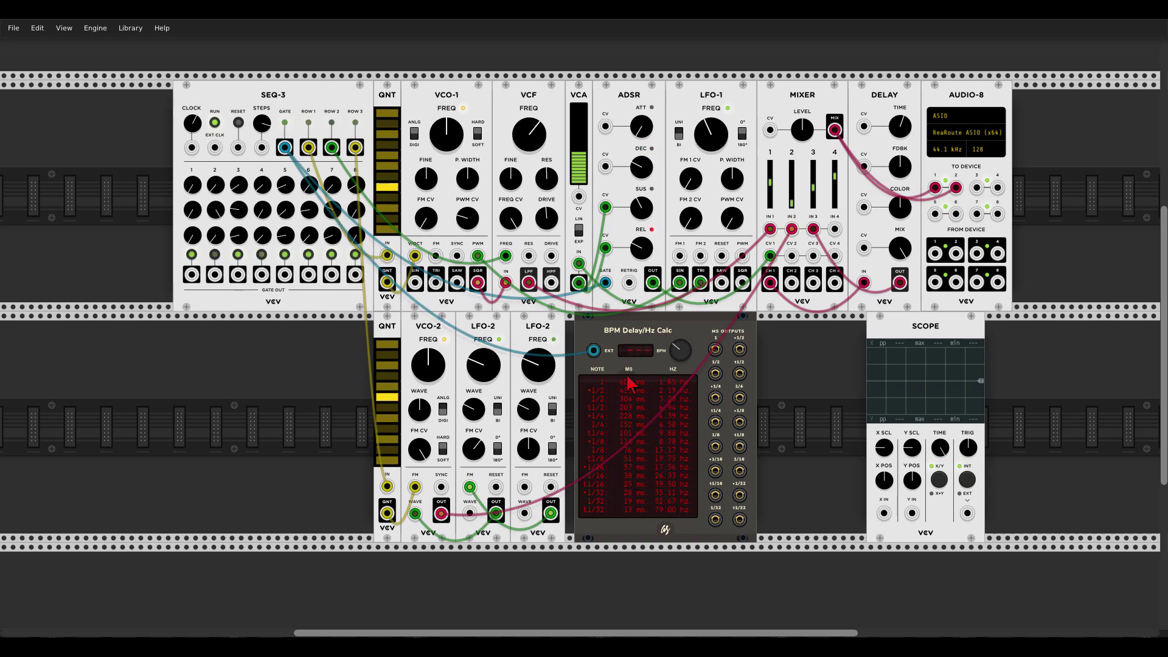
scroll(642, 386, up, 2)
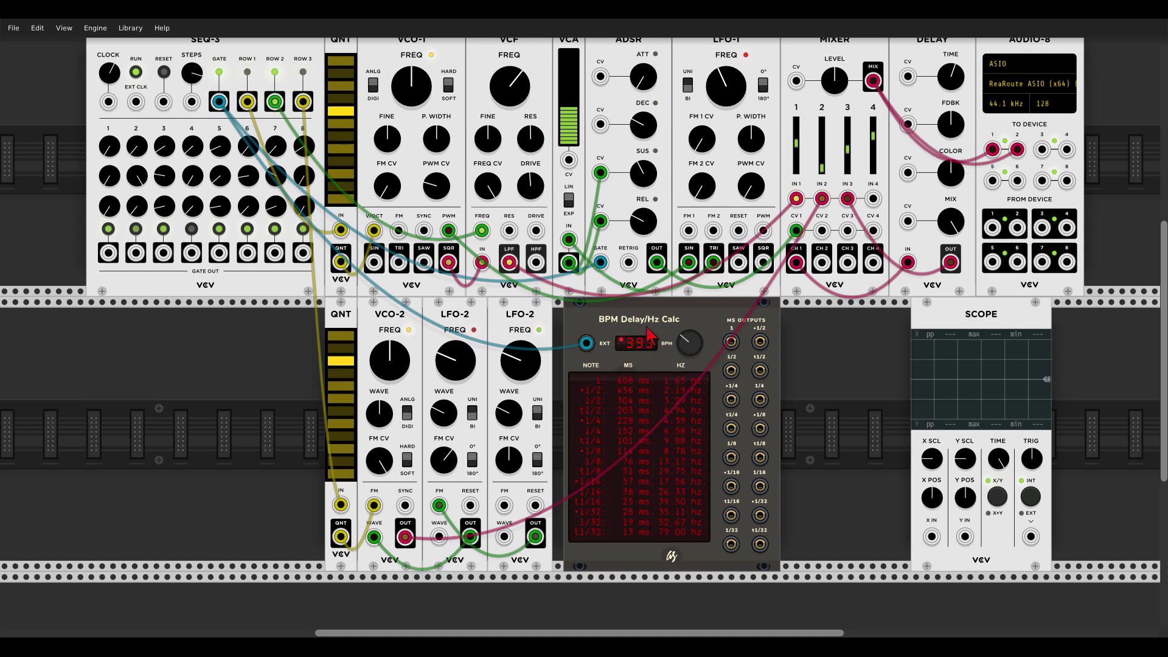
mouse_move(112, 76)
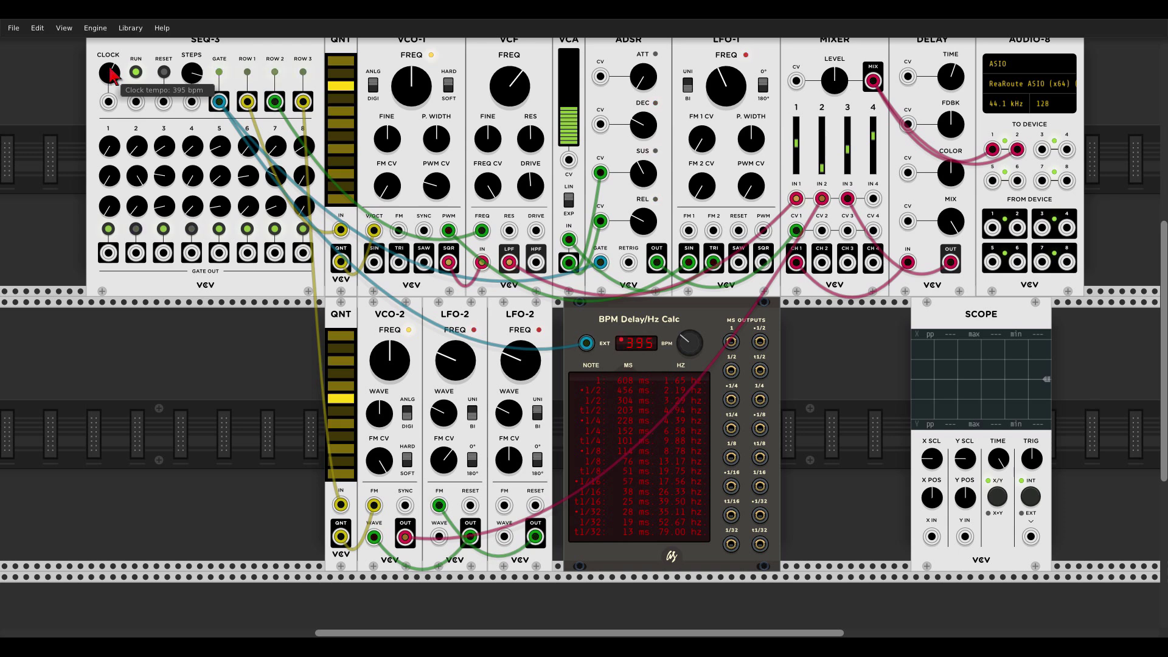
drag(219, 102, 584, 343)
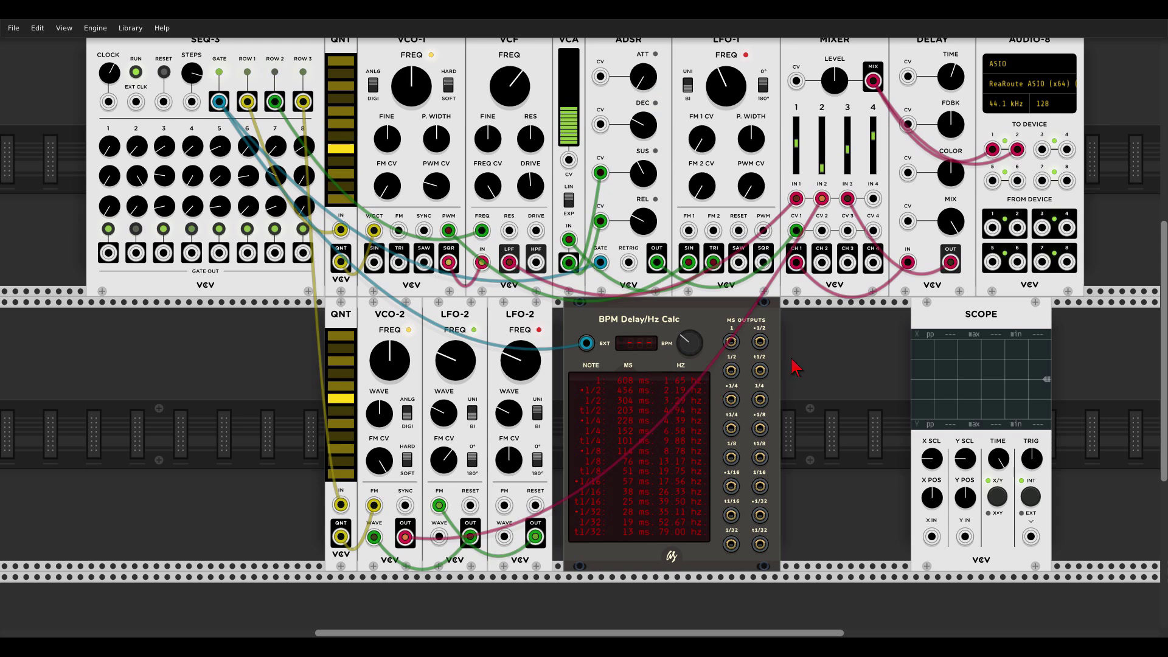
Set the top Delay's time to exactly 0.304 s, the calculator's half-note value
drag(803, 362, 743, 377)
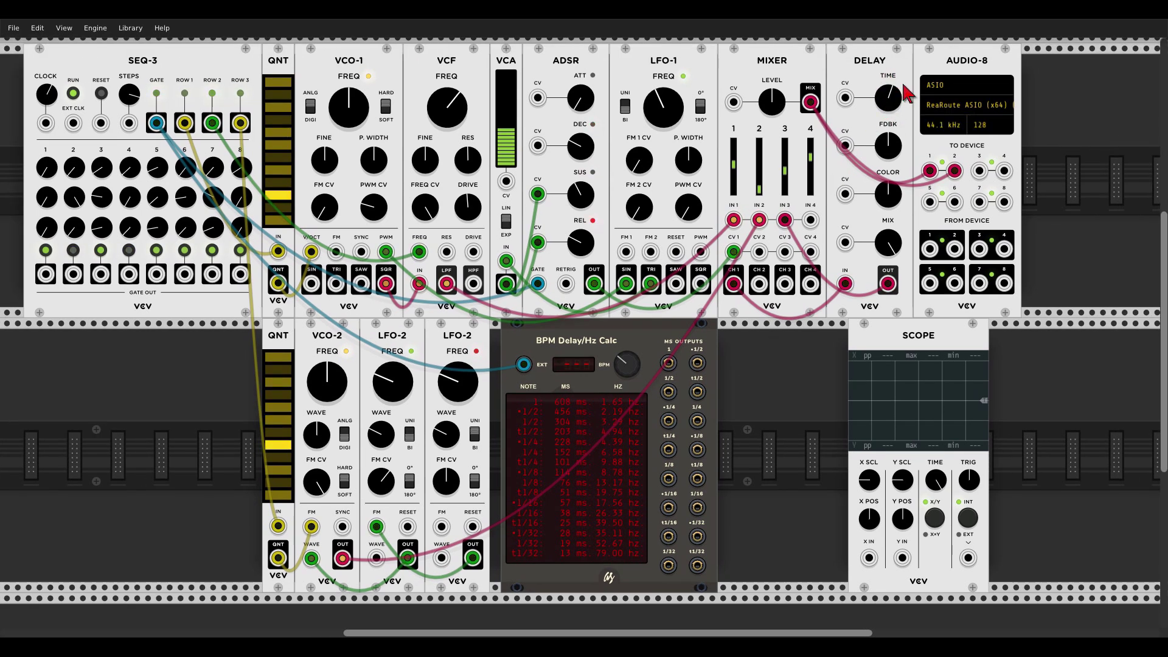
right_click(891, 95)
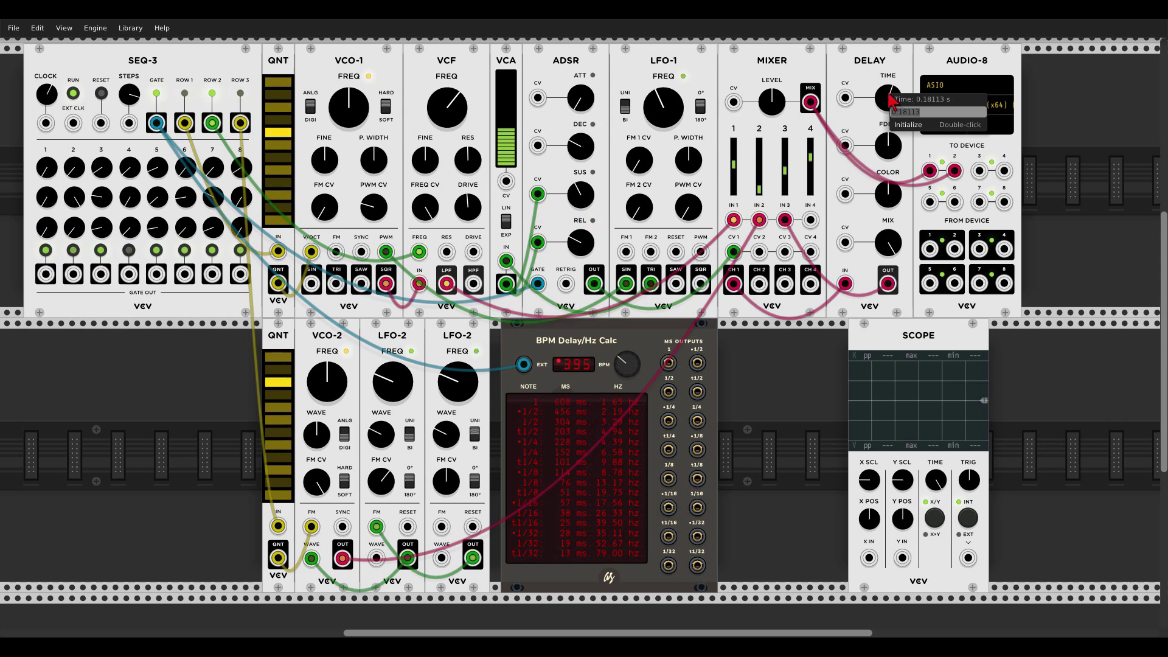
text(0.304)
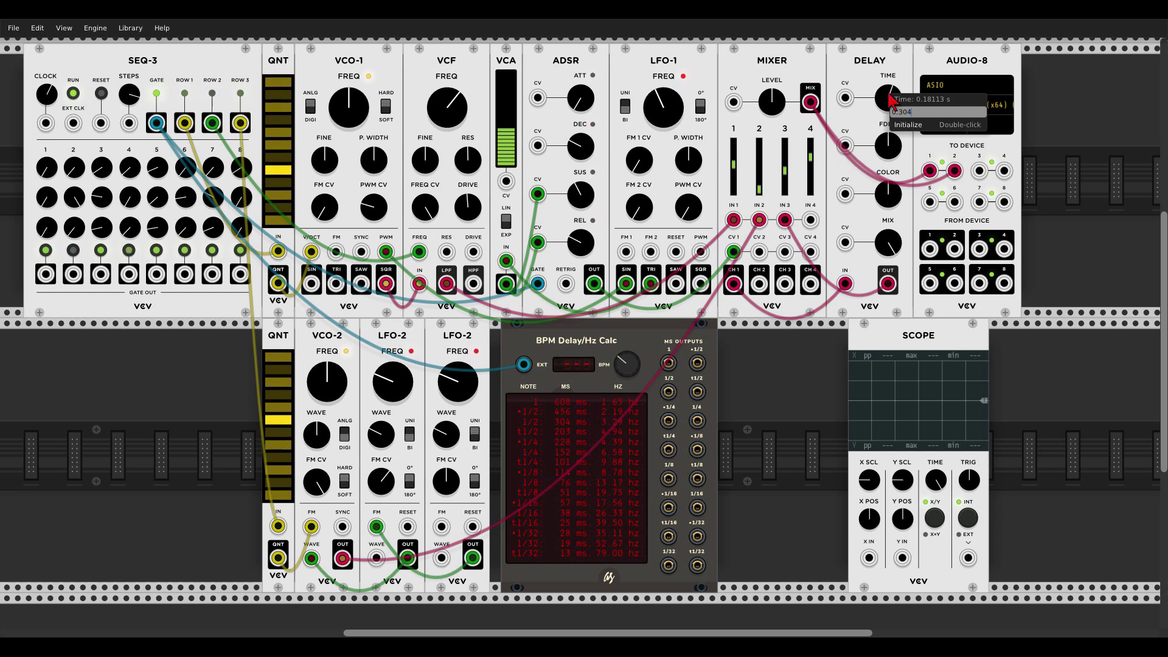
key(Return)
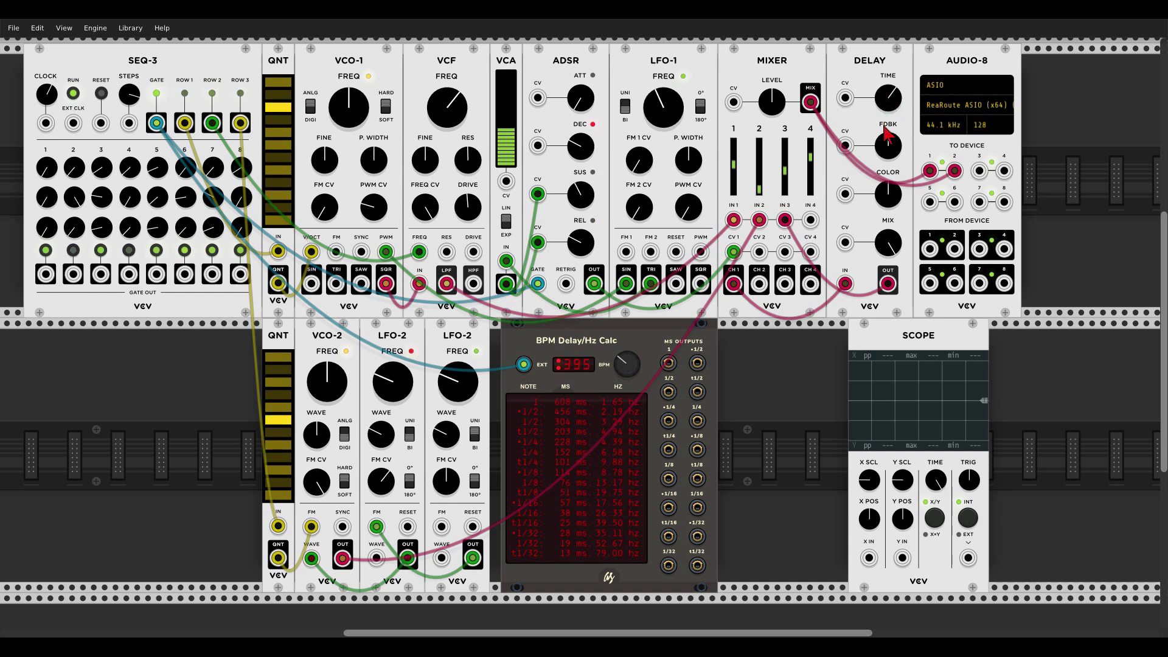
Raise the Delay feedback to about 67% and turn its Color knob up, then back down
drag(889, 146, 887, 154)
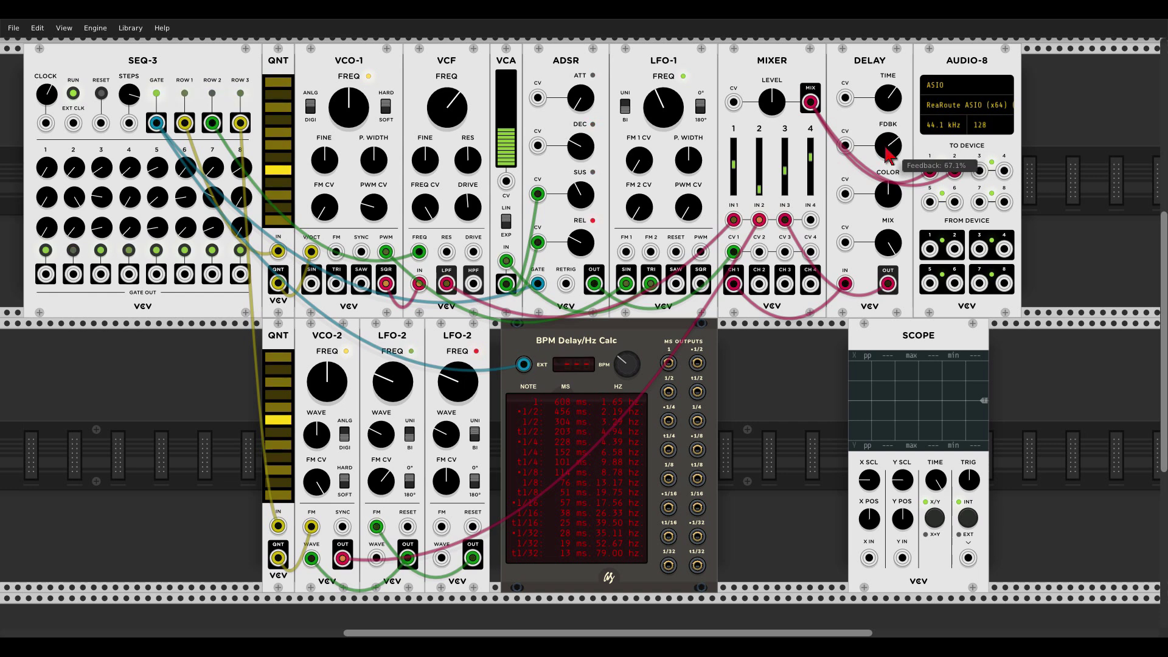
drag(888, 194, 888, 176)
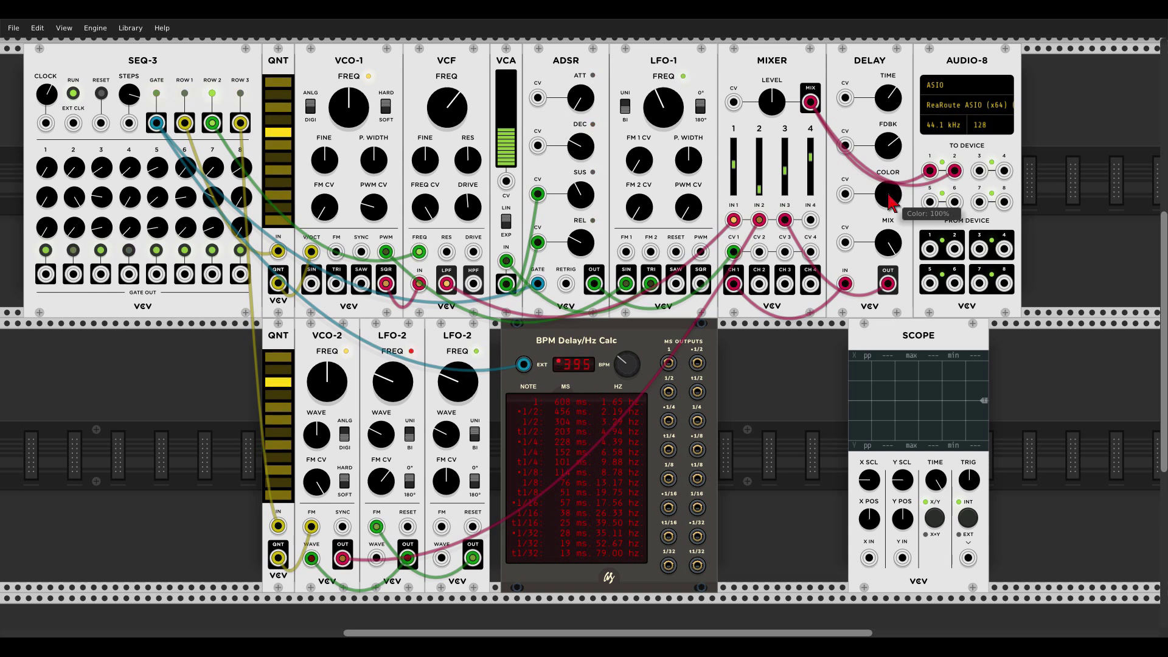
mouse_move(889, 193)
mouse_down()
mouse_move(888, 204)
mouse_move(890, 183)
mouse_up()
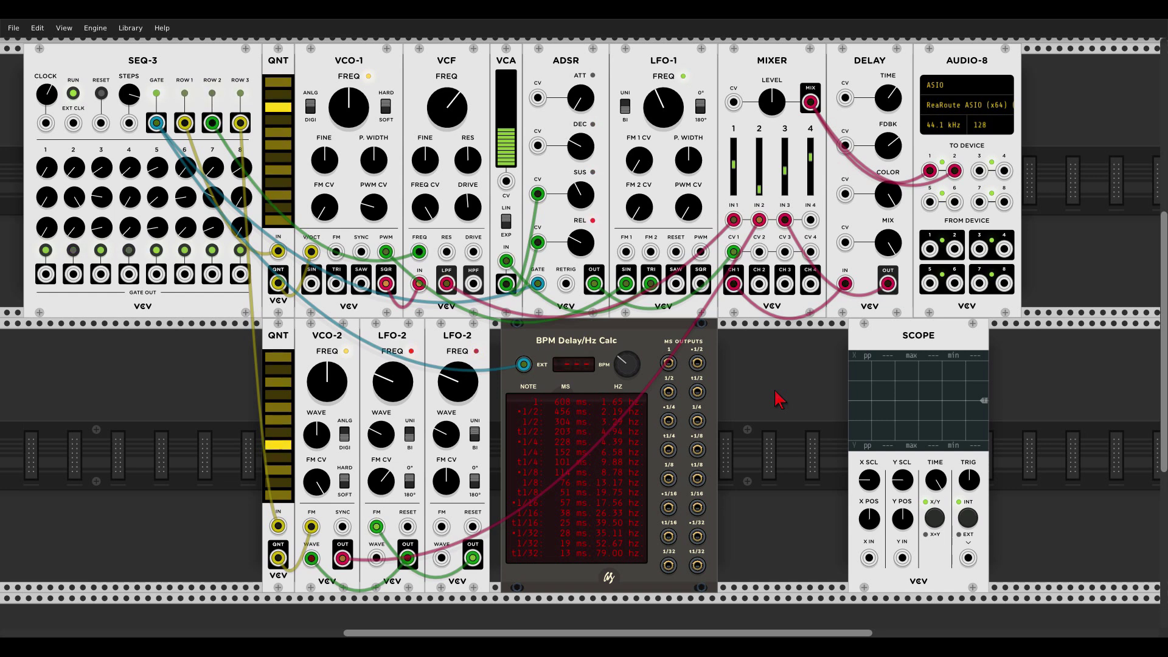
Turn mixer channel 2 down and shift the lower voice modules left for space
drag(759, 186, 760, 180)
drag(770, 392, 853, 342)
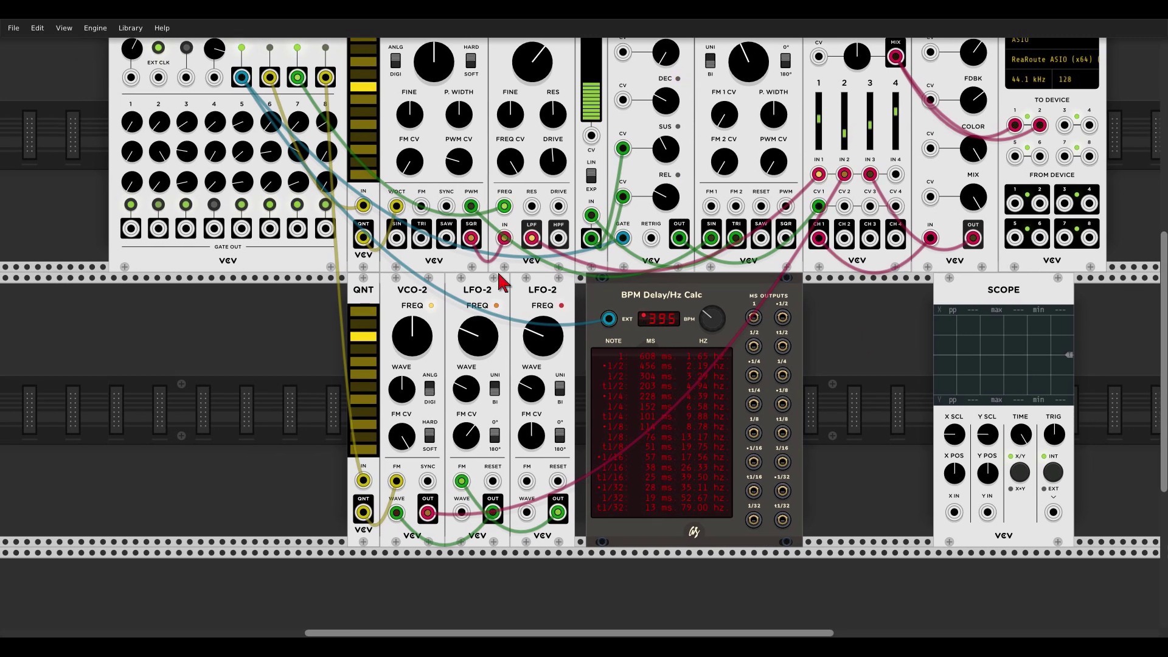
drag(539, 286, 399, 286)
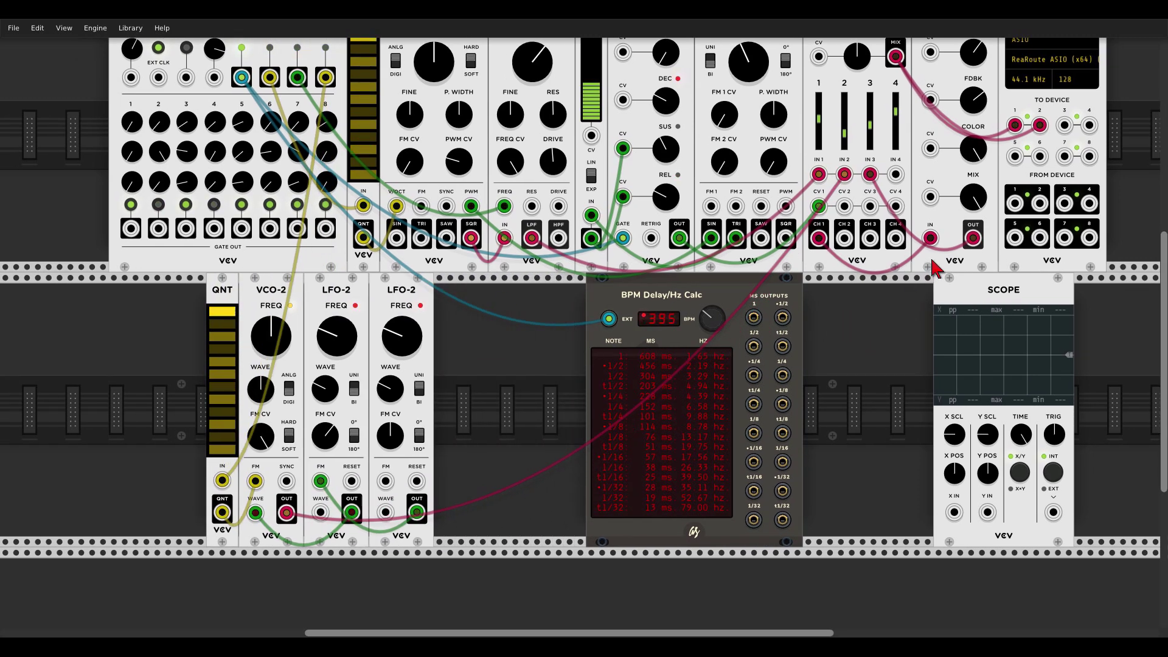
Paste a second Delay beside LFO-2 and route VCO-2's cable into its input
key(ctrl+v)
drag(893, 312, 456, 388)
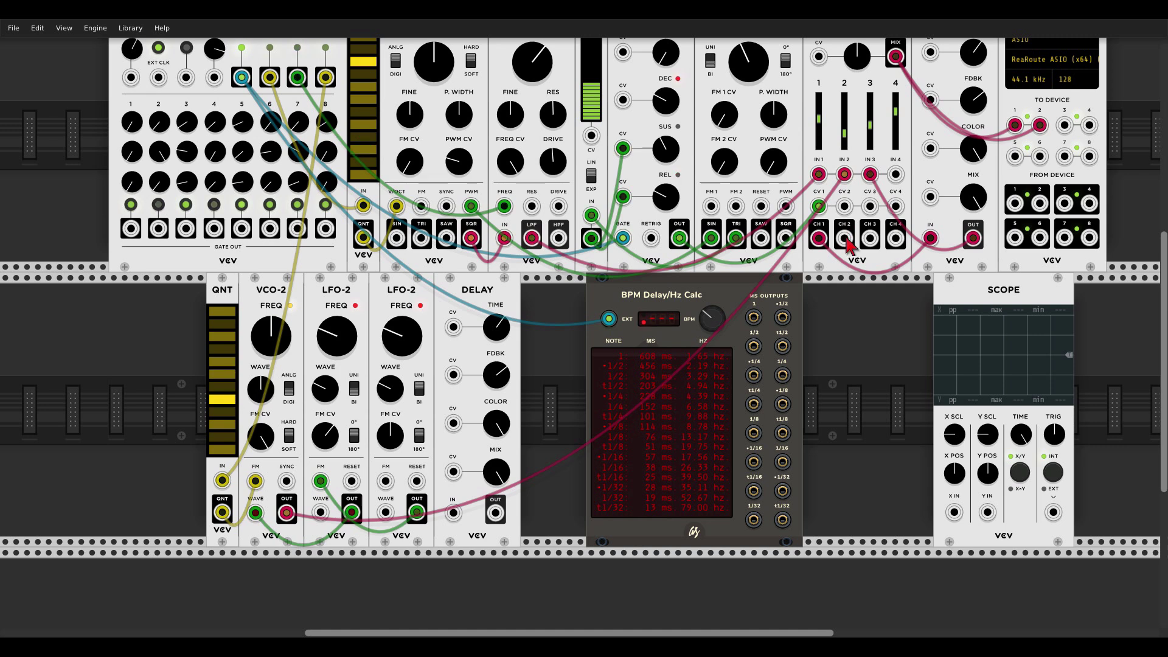
mouse_move(844, 174)
mouse_down()
mouse_move(453, 513)
mouse_move(505, 518)
mouse_move(785, 282)
mouse_move(844, 175)
mouse_up()
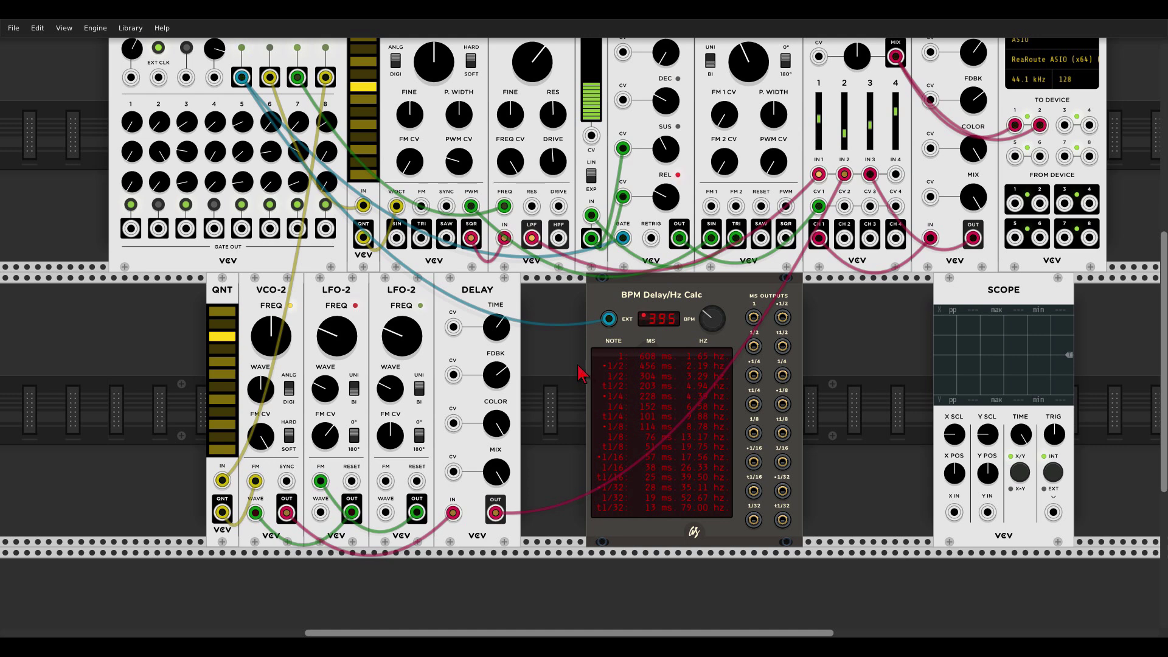
Enter 0.456 s as the lower Delay's time, matching the calculator's 456 ms dotted-half value
mouse_move(510, 339)
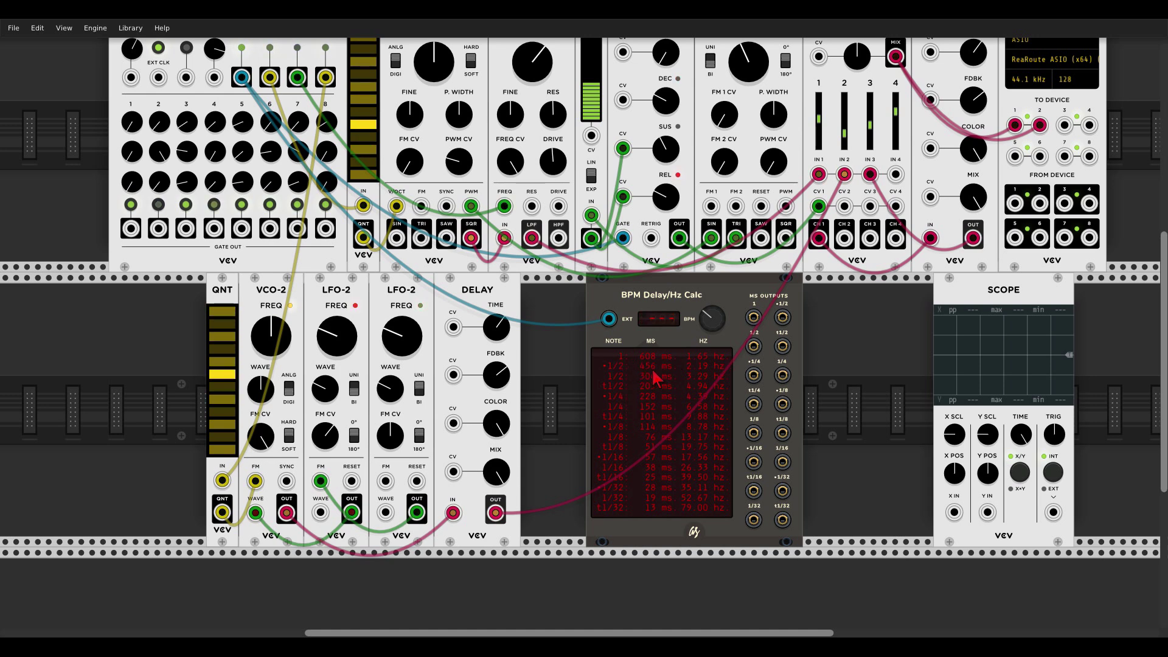
right_click(497, 329)
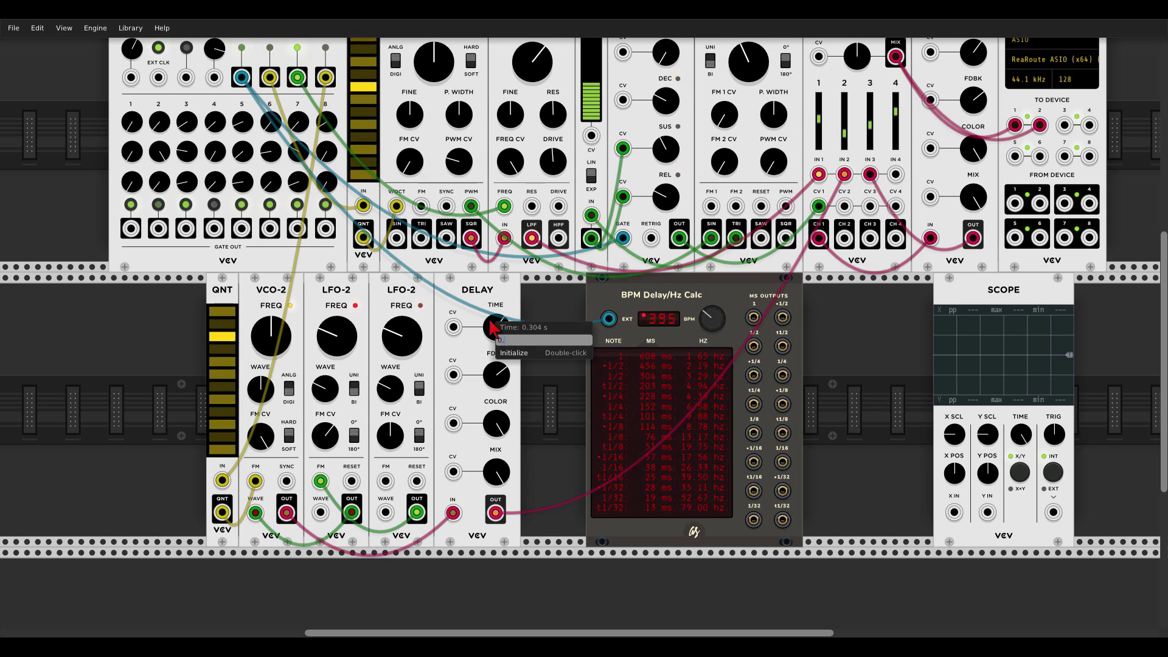
text(456)
key(Return)
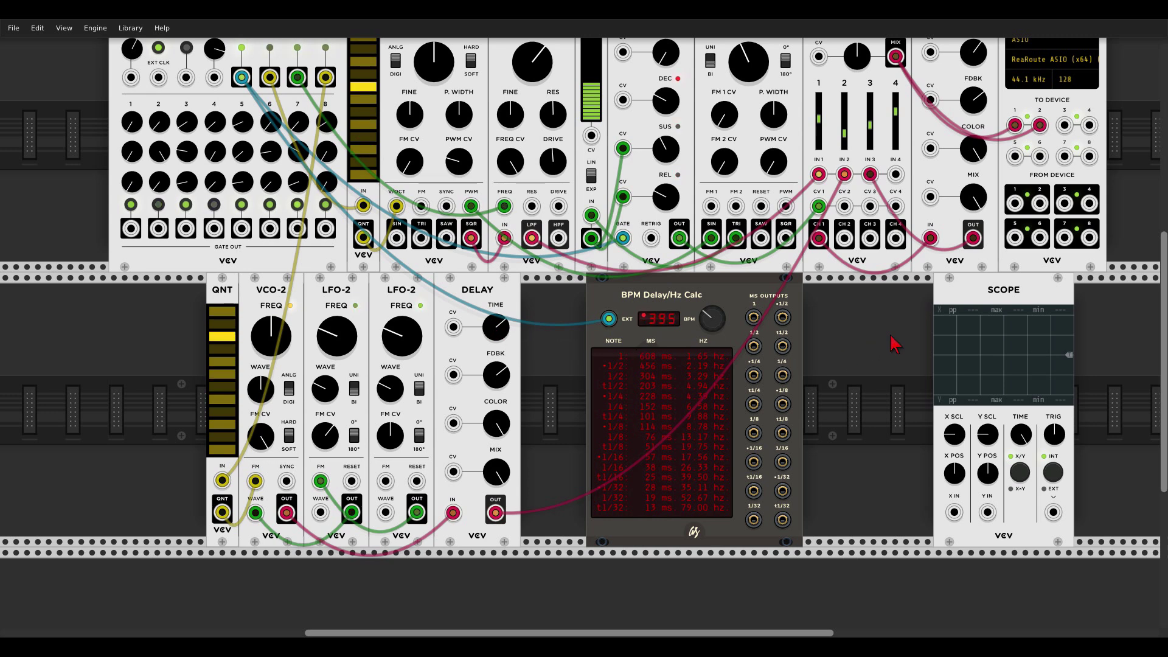
scroll(911, 340, down, 1)
scroll(868, 357, up, 1)
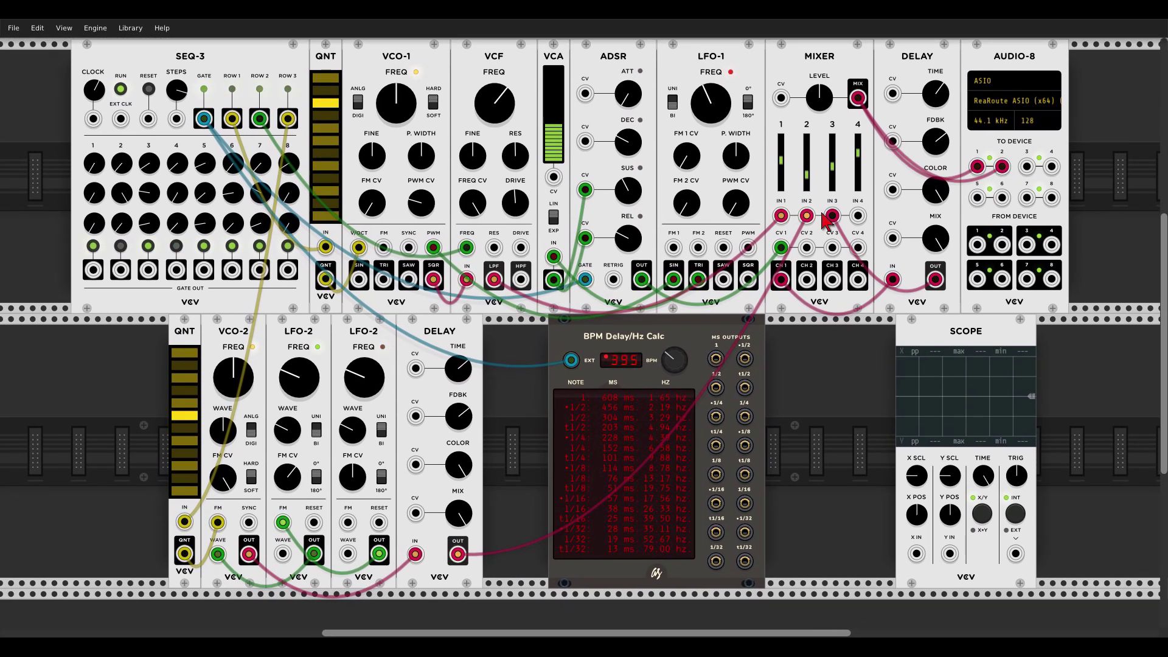
Raise MIXER channel 2 to about -15.4 dB so the delayed second voice is audible
drag(807, 178, 809, 176)
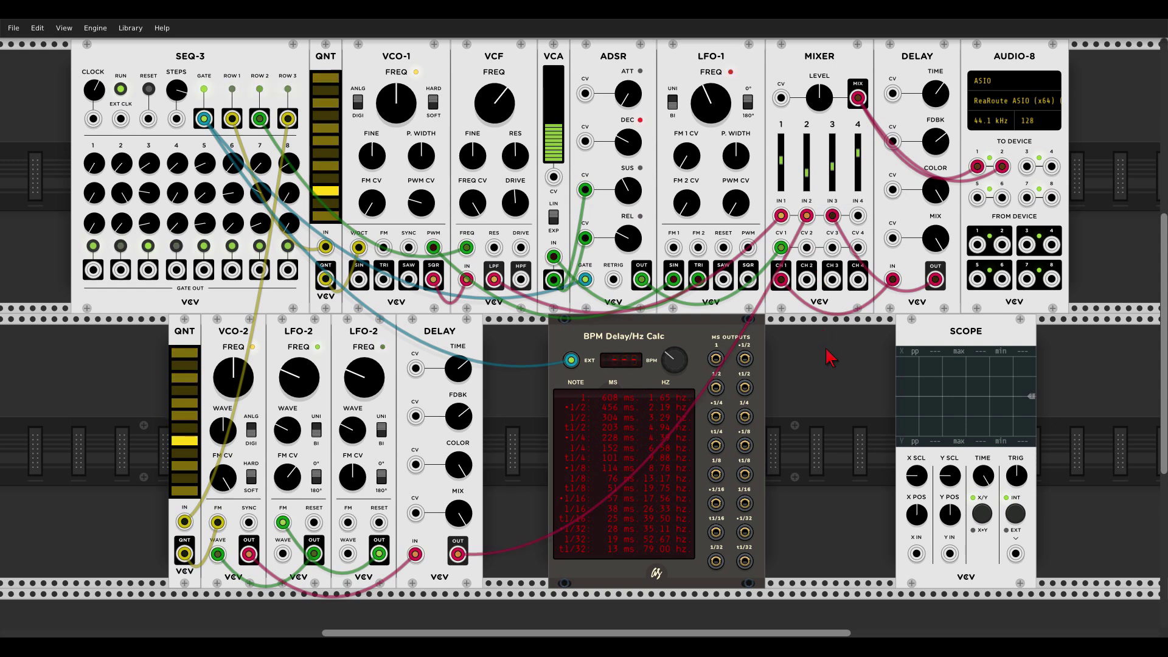